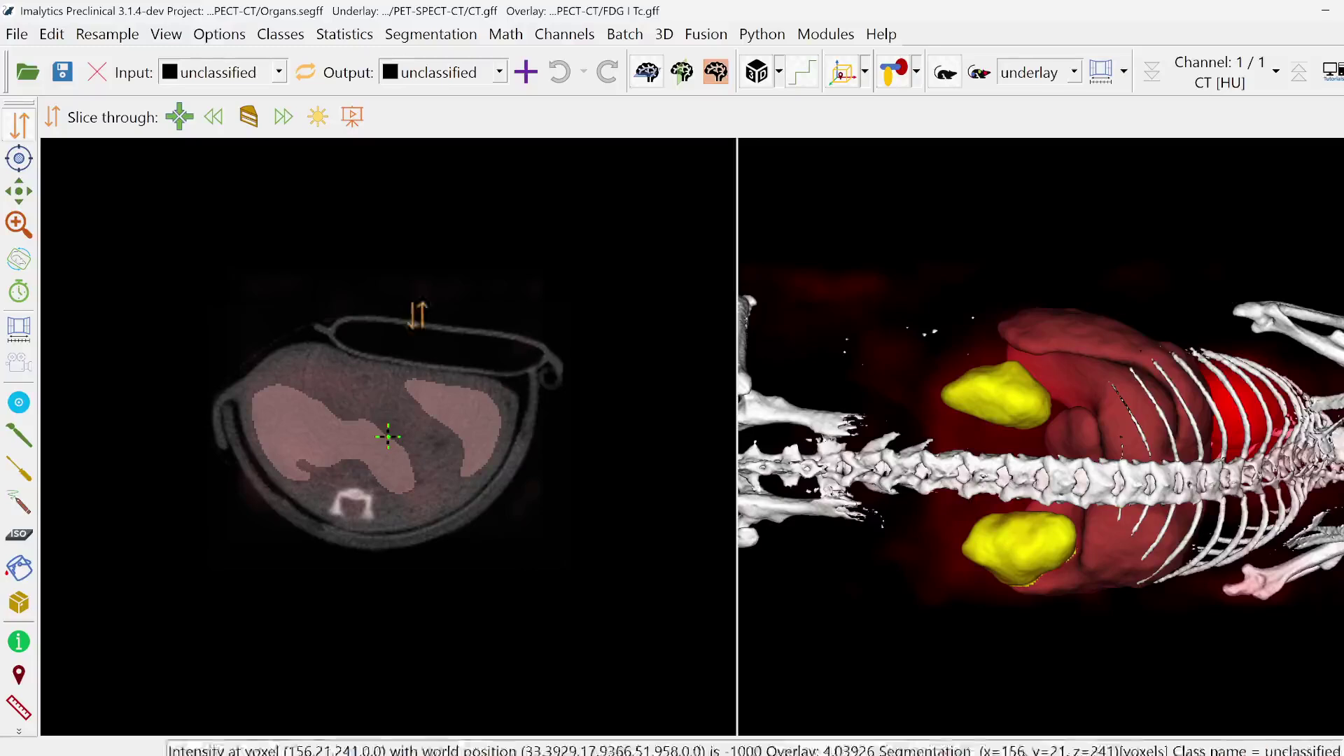
Step: Set the menu font size in the GUI settings to 20
left_click(230, 37)
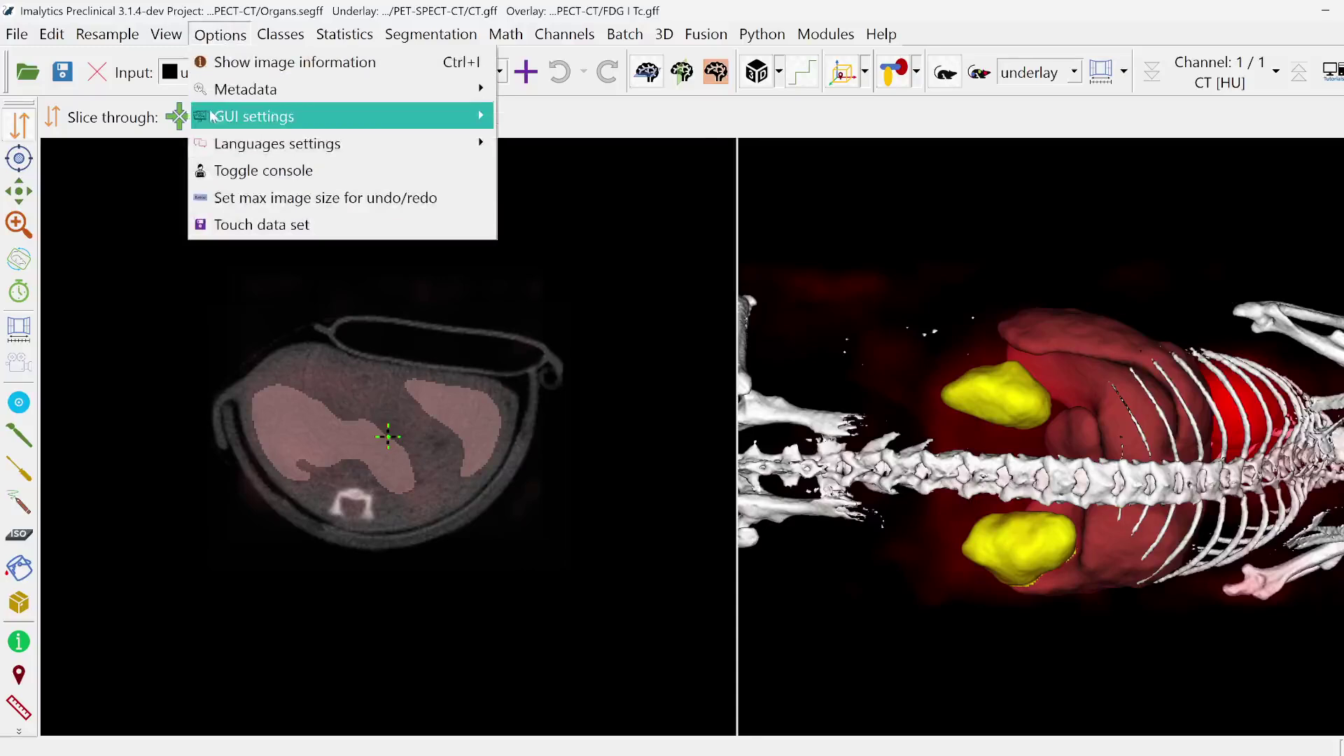
mouse_move(244, 116)
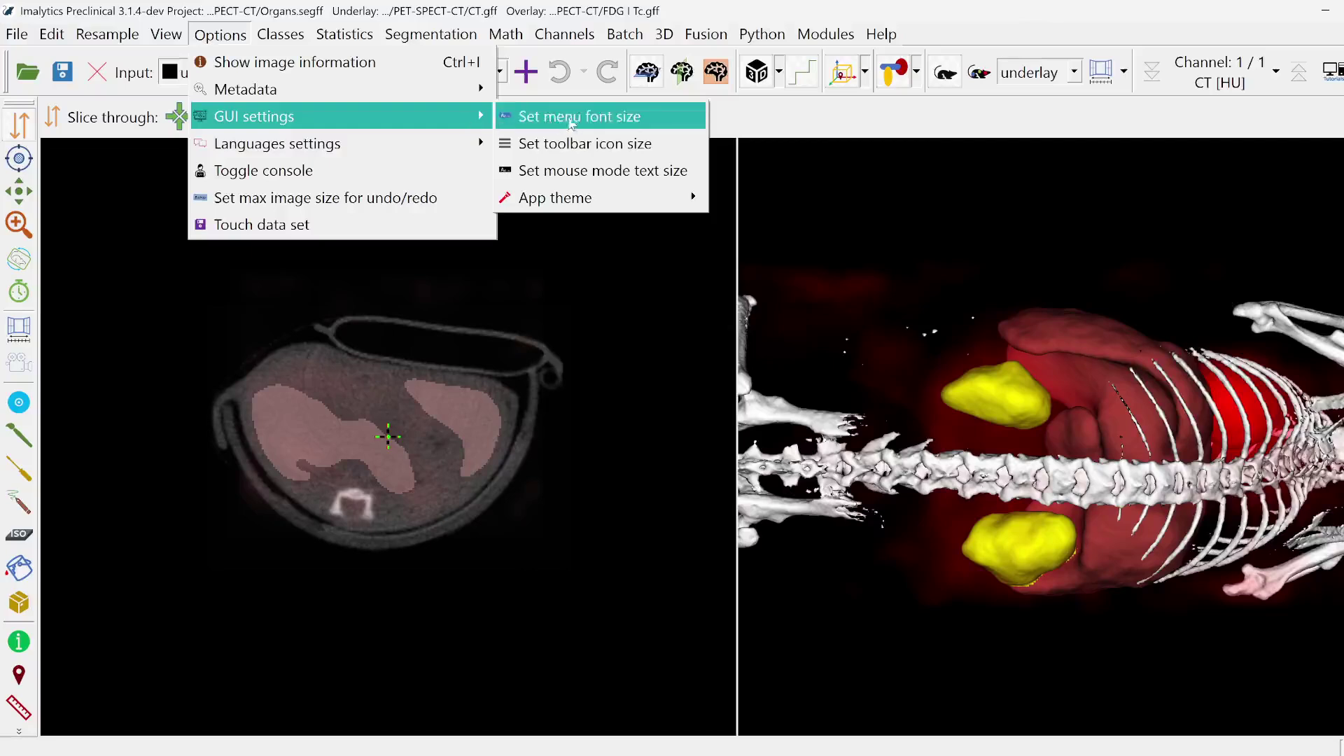
left_click(575, 123)
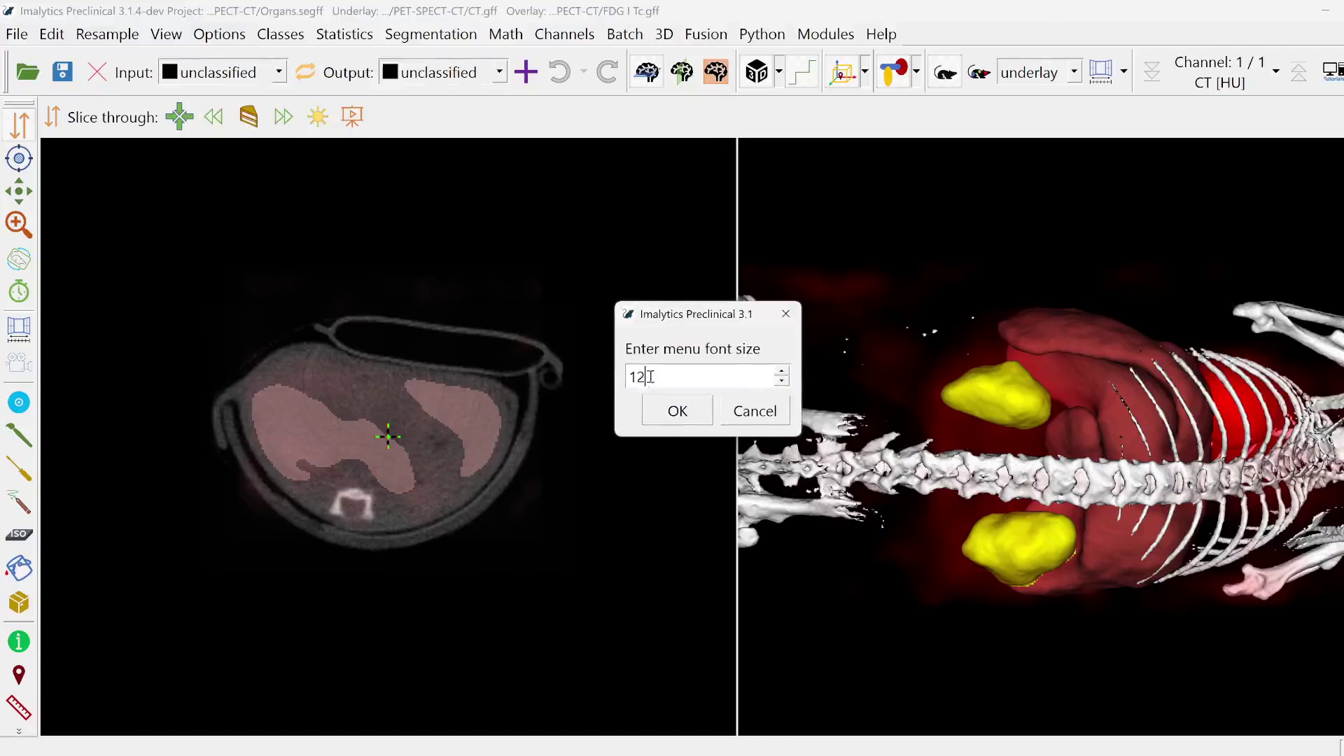
type("20")
left_click(669, 414)
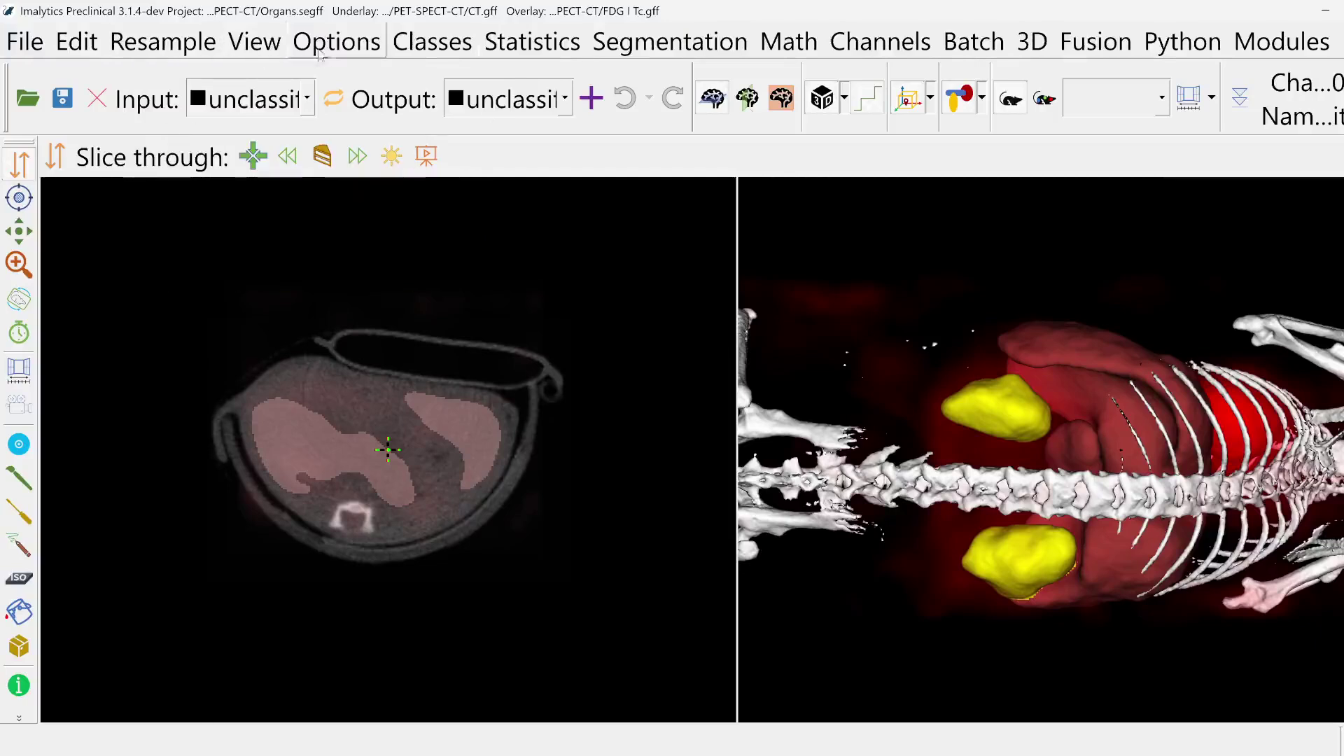
Step: Reduce the menu font size in the GUI settings to 8
left_click(340, 56)
mouse_move(343, 172)
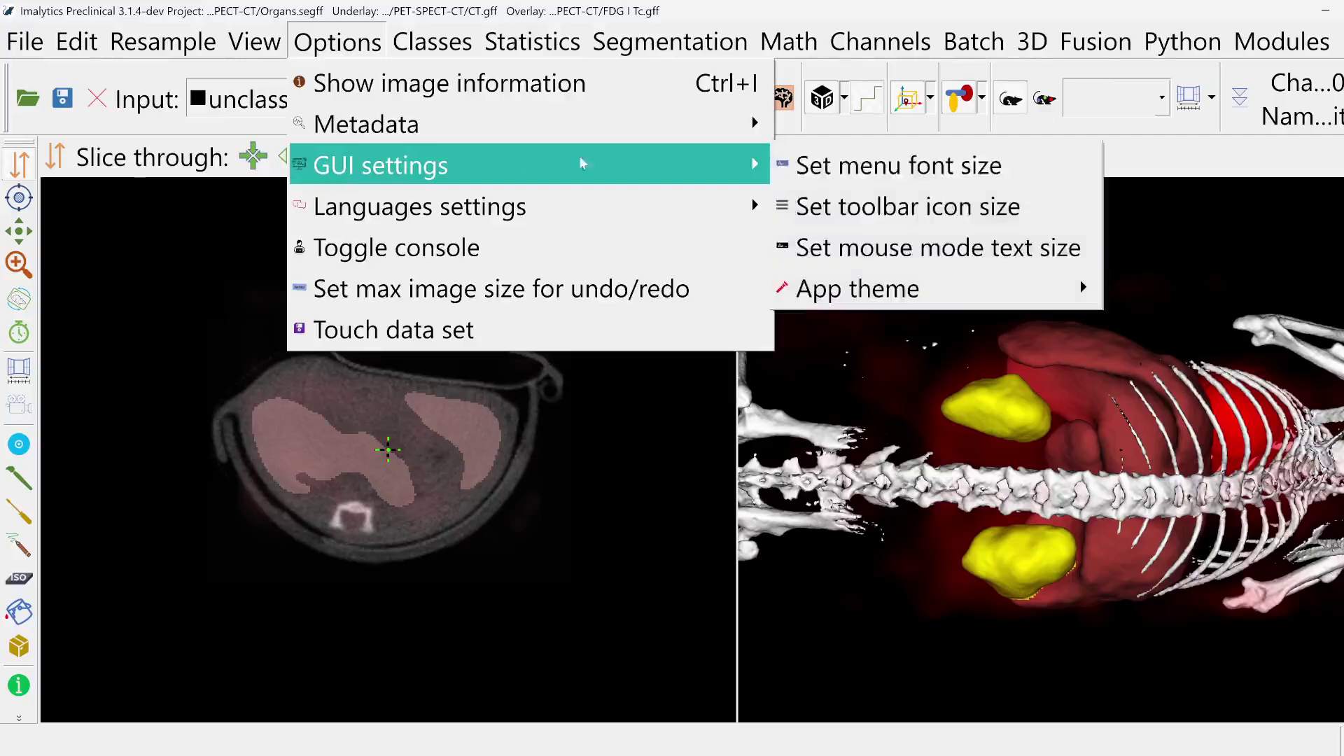
left_click(818, 173)
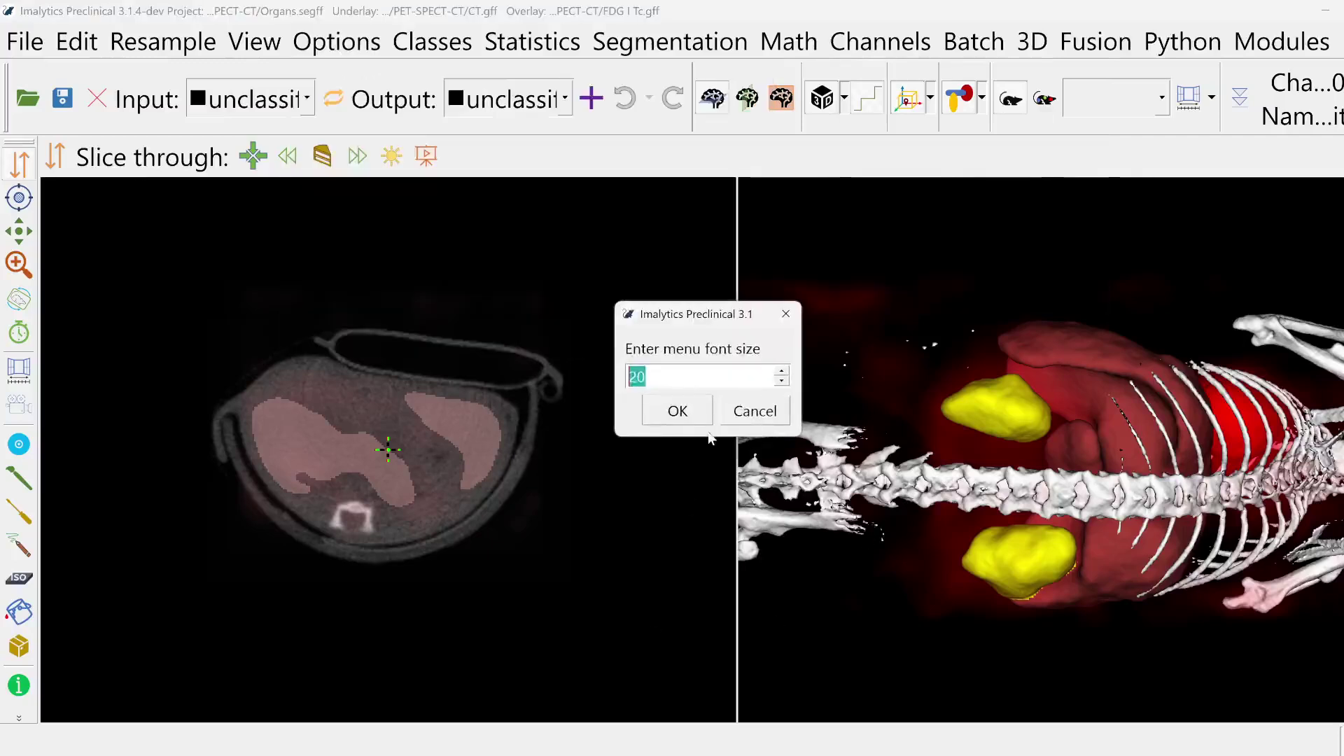
type("8")
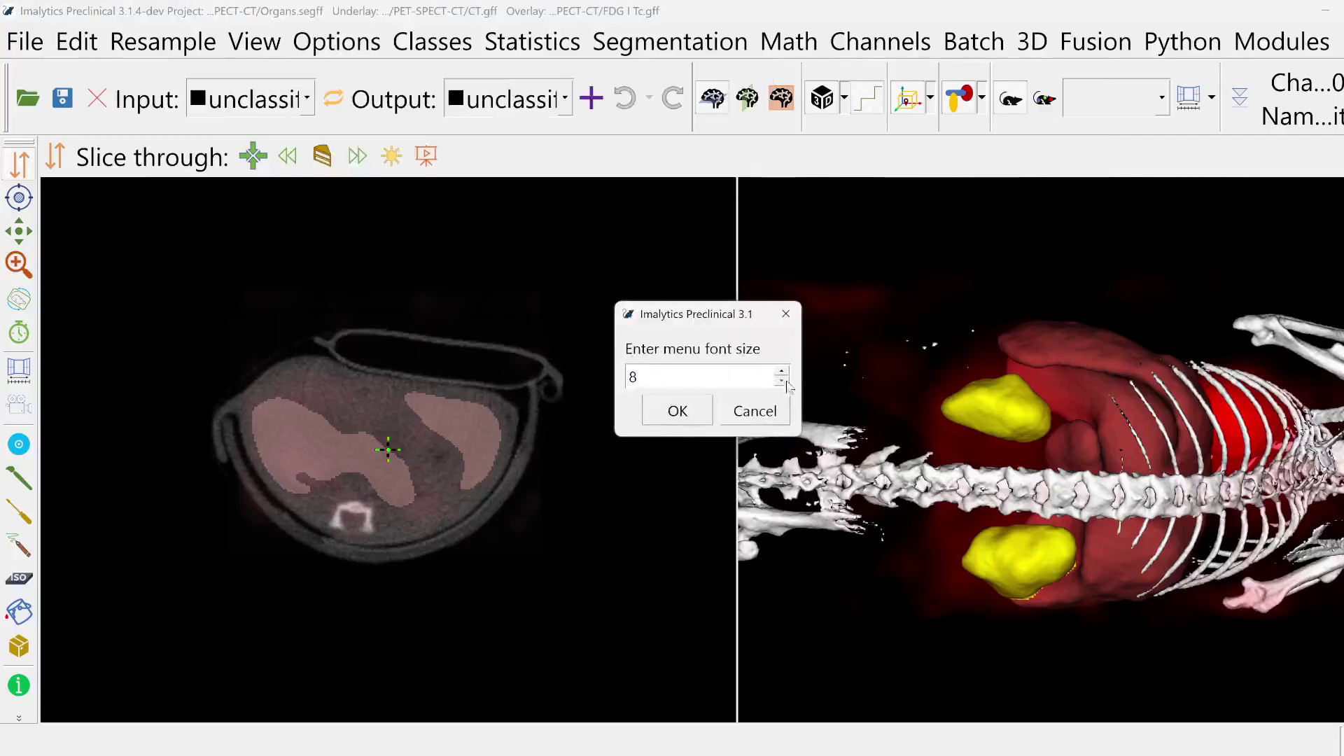
left_click_drag(689, 376, 609, 384)
type("7")
left_click_drag(646, 378, 621, 383)
type("8")
left_click(678, 413)
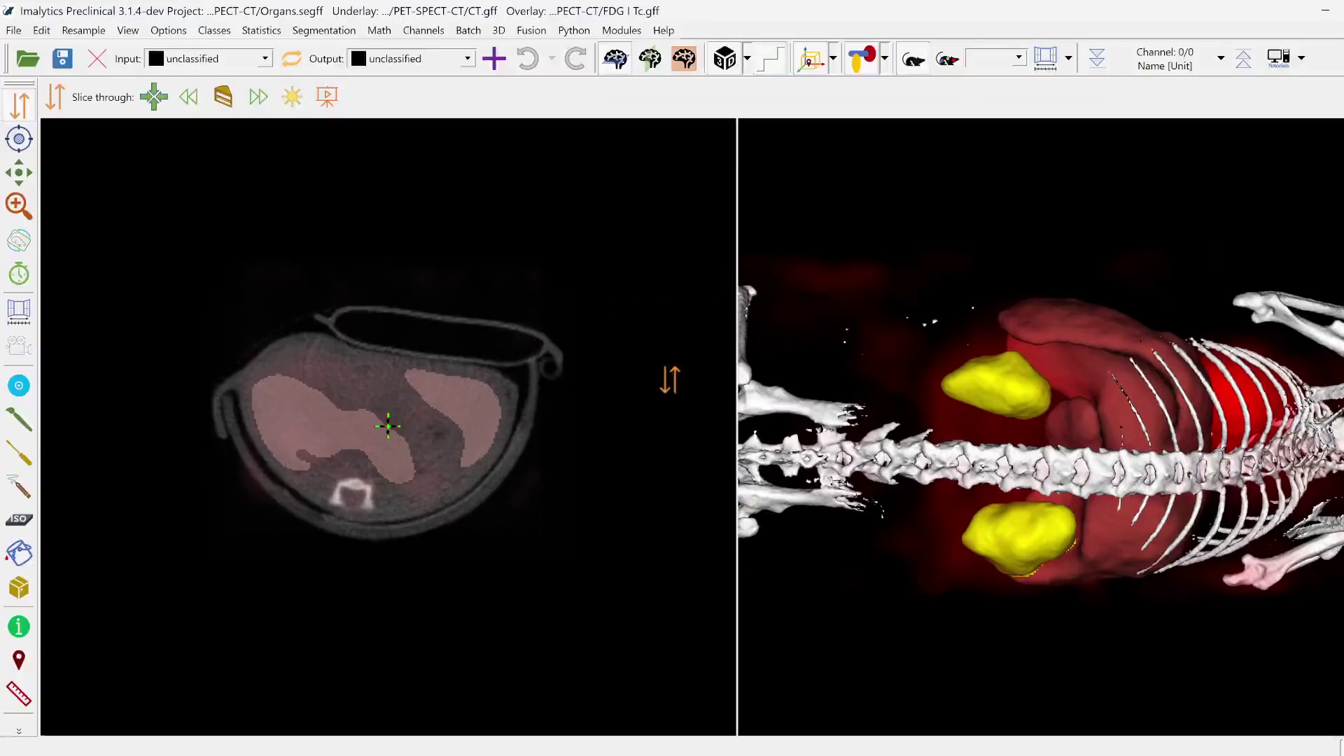
Step: Set the menu font size in the GUI settings to 12
left_click(215, 30)
key("Escape")
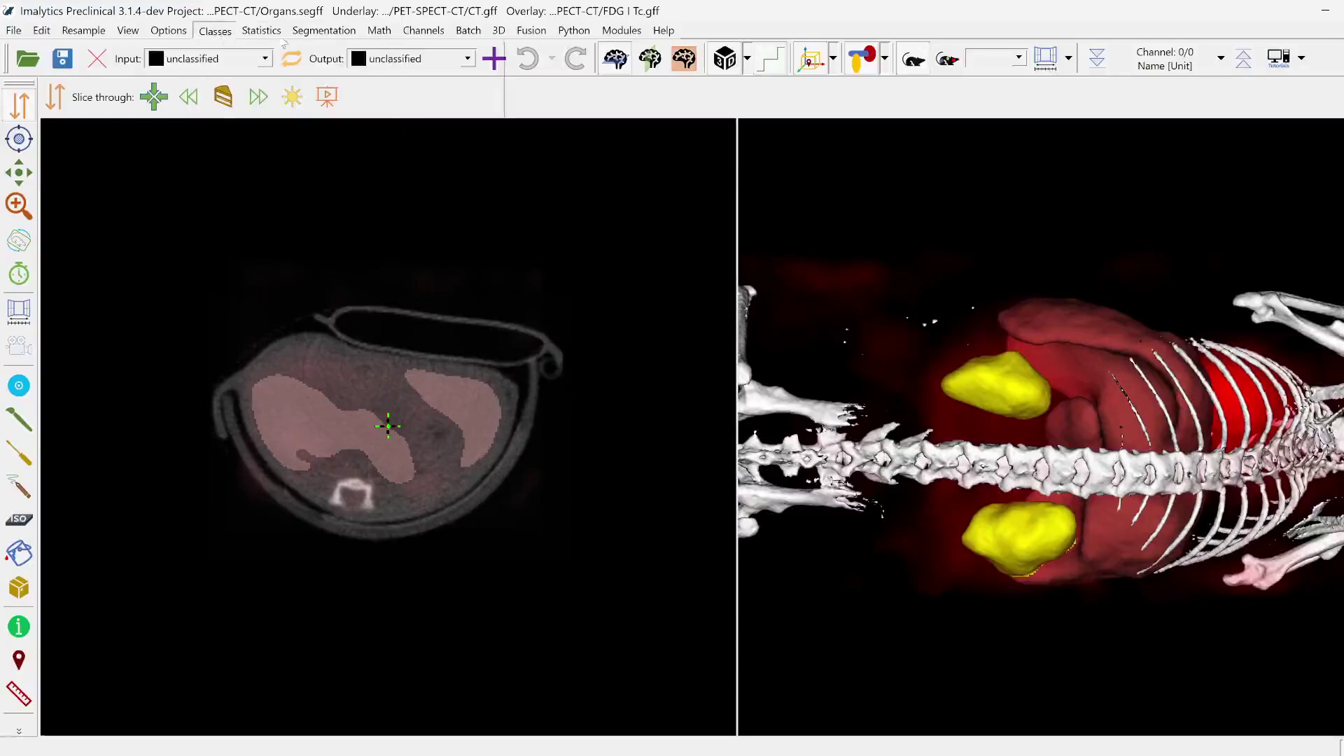
mouse_move(186, 35)
mouse_move(192, 101)
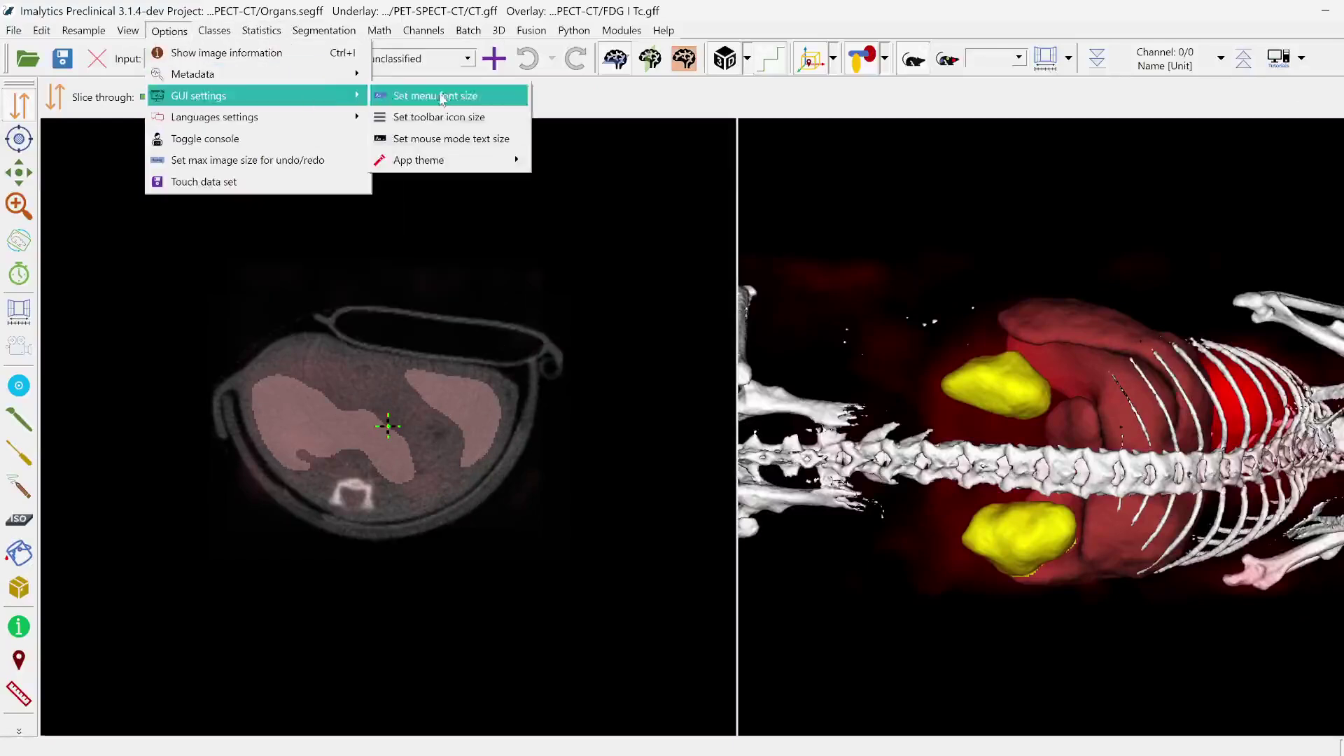
left_click(443, 98)
type("12")
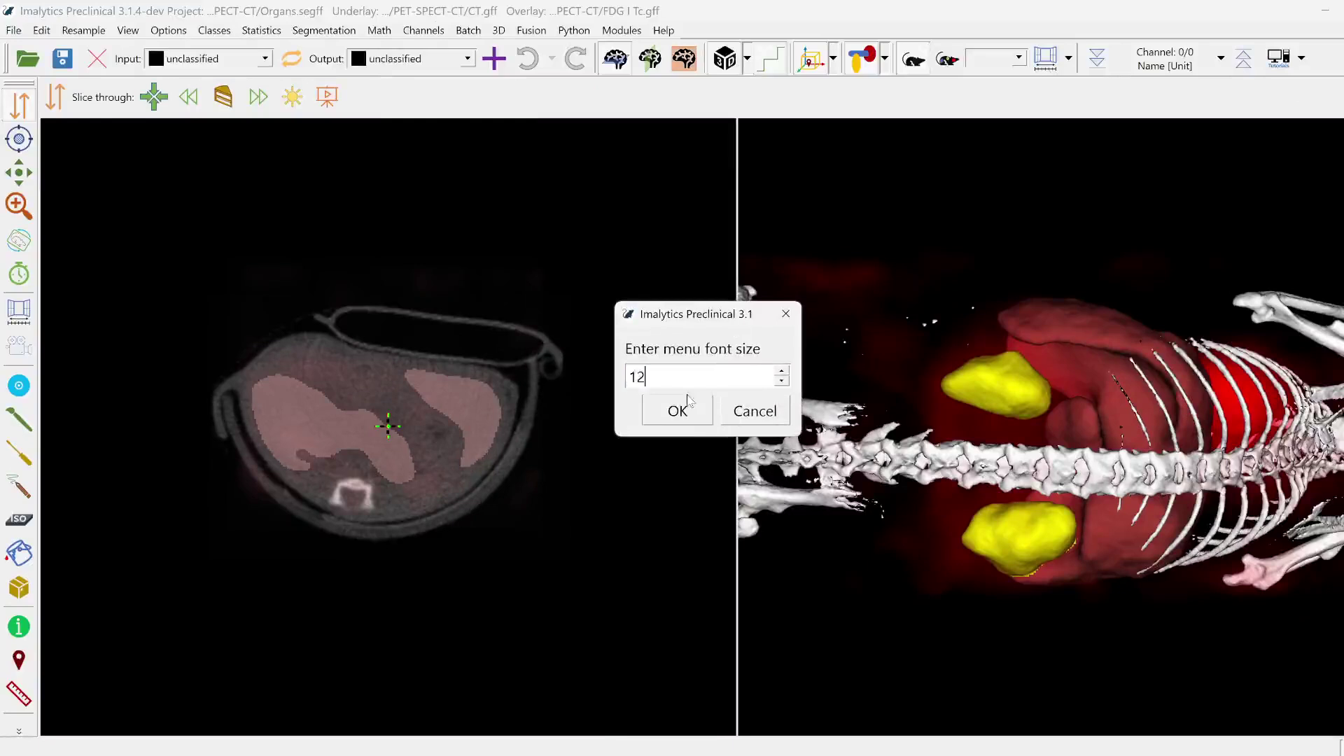
left_click(686, 406)
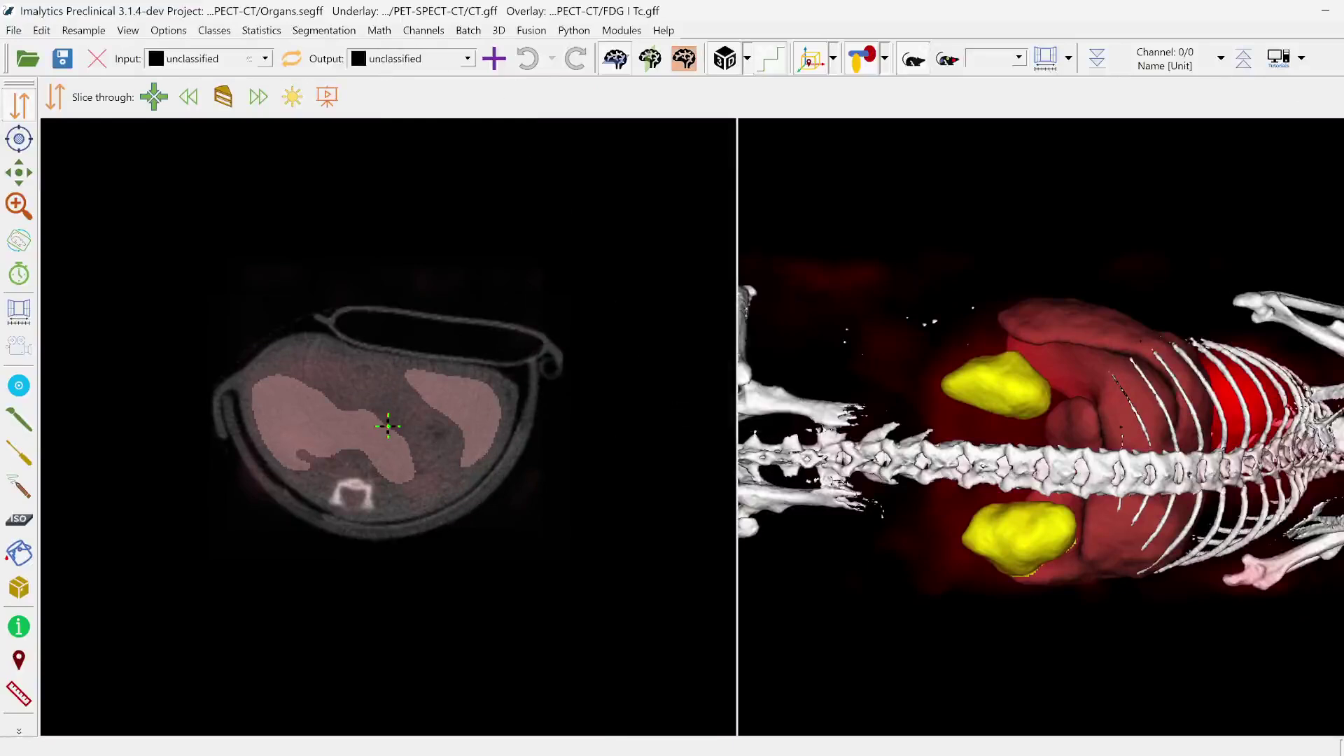
Step: Reduce the toolbar icon size in the GUI settings to 20
left_click(220, 33)
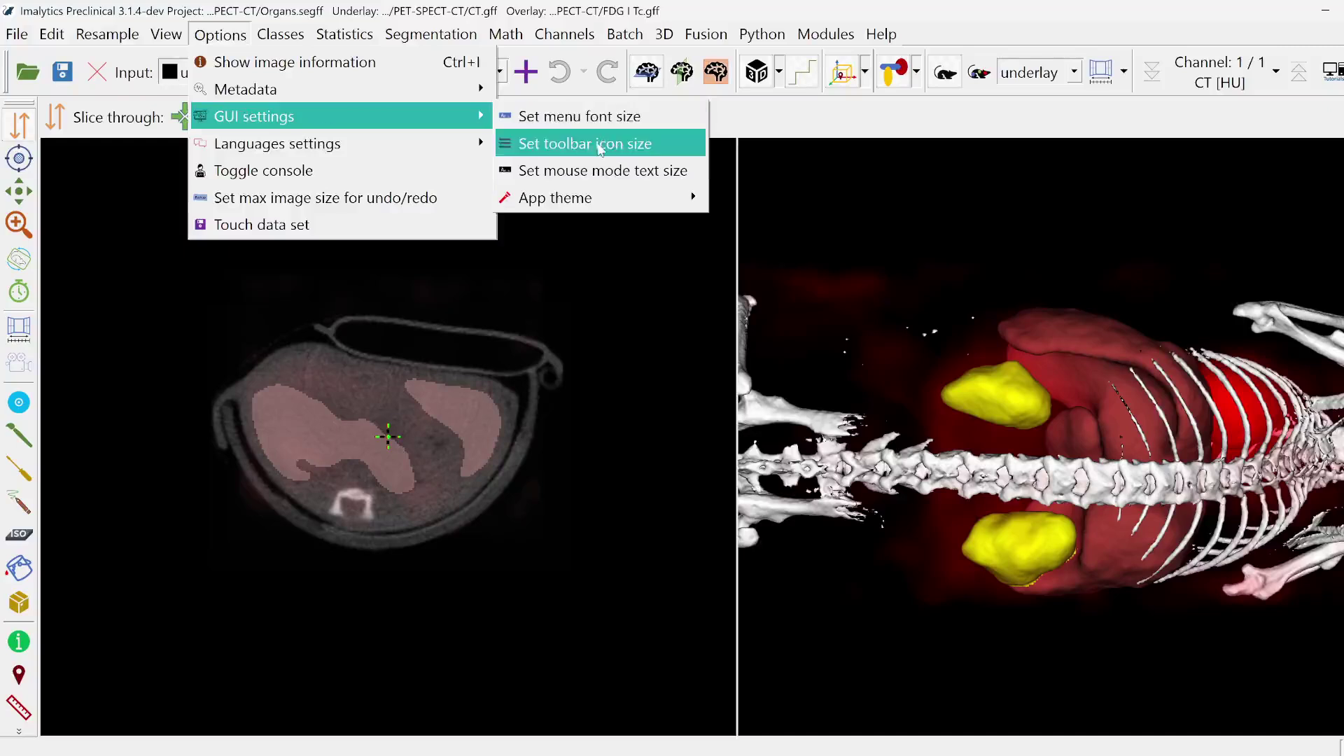
left_click(601, 144)
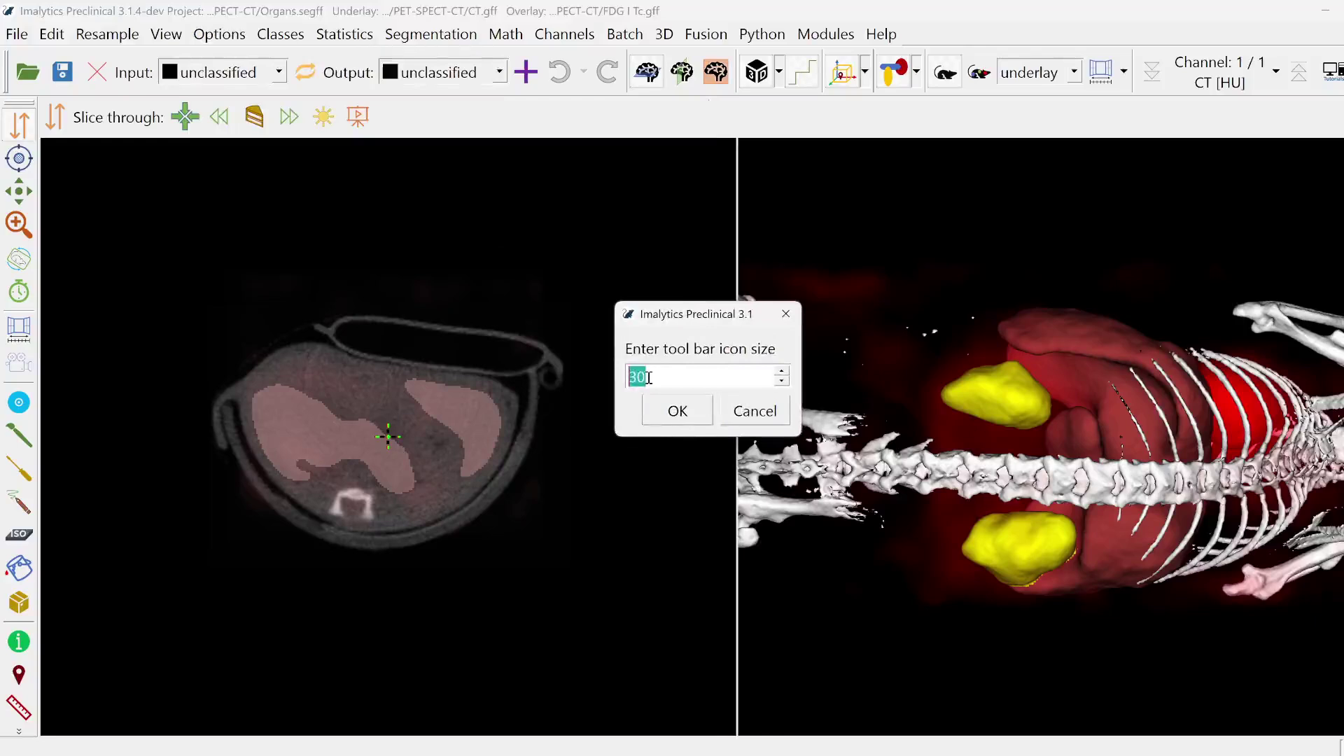
type("20")
left_click(669, 418)
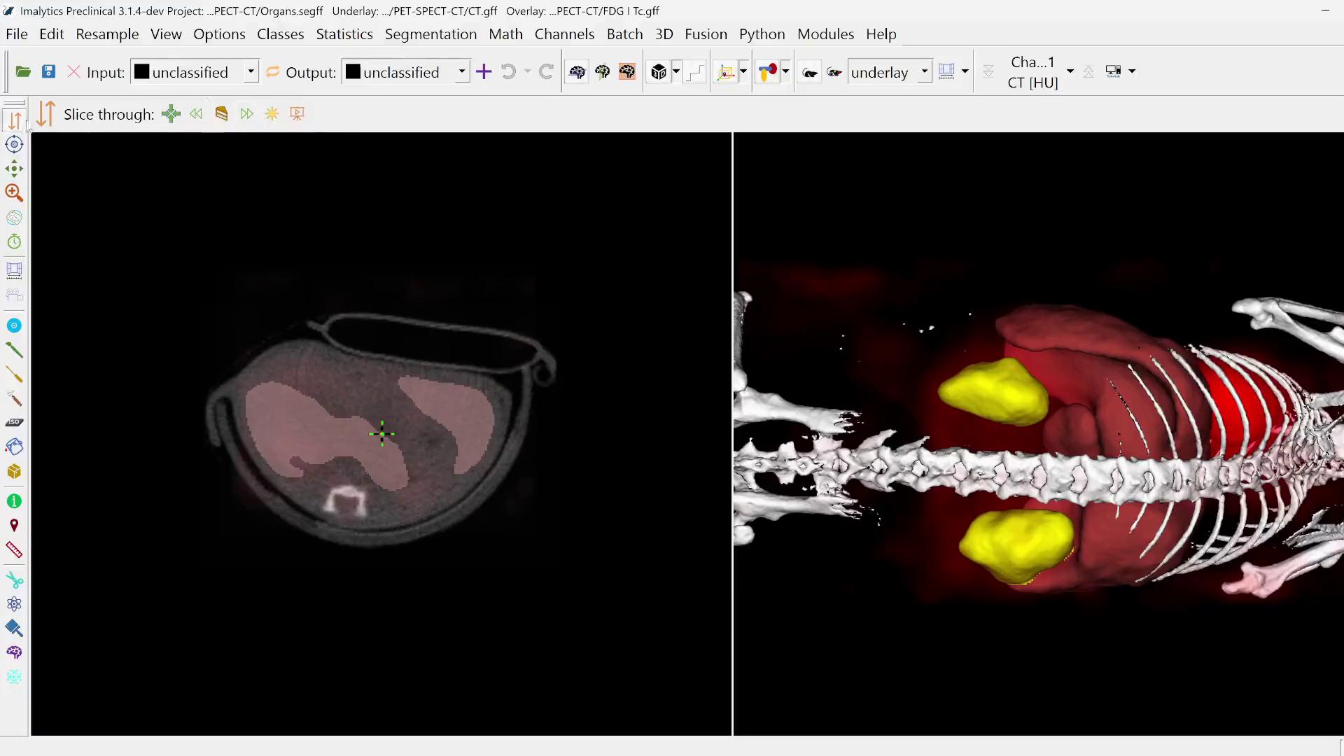
Step: Set the toolbar icon size in the GUI settings to 30
left_click(210, 37)
mouse_move(350, 115)
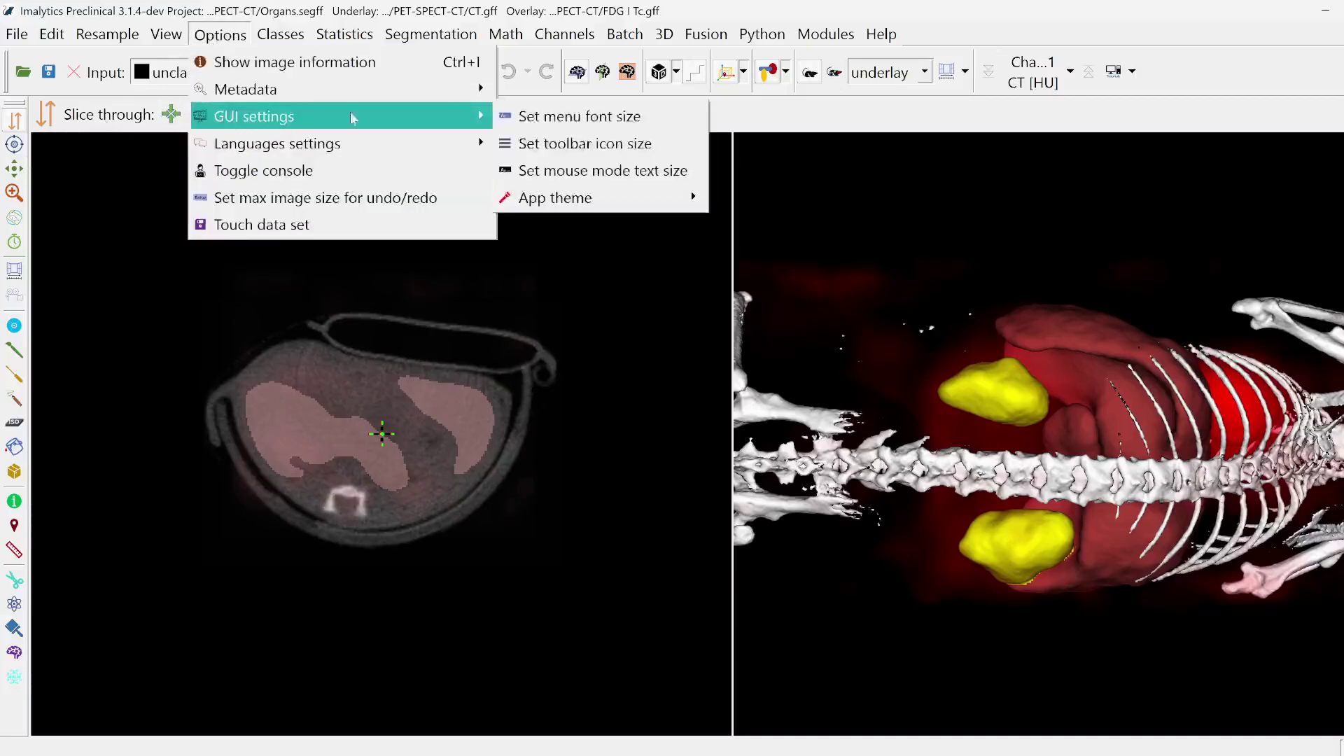
left_click(560, 144)
type("30")
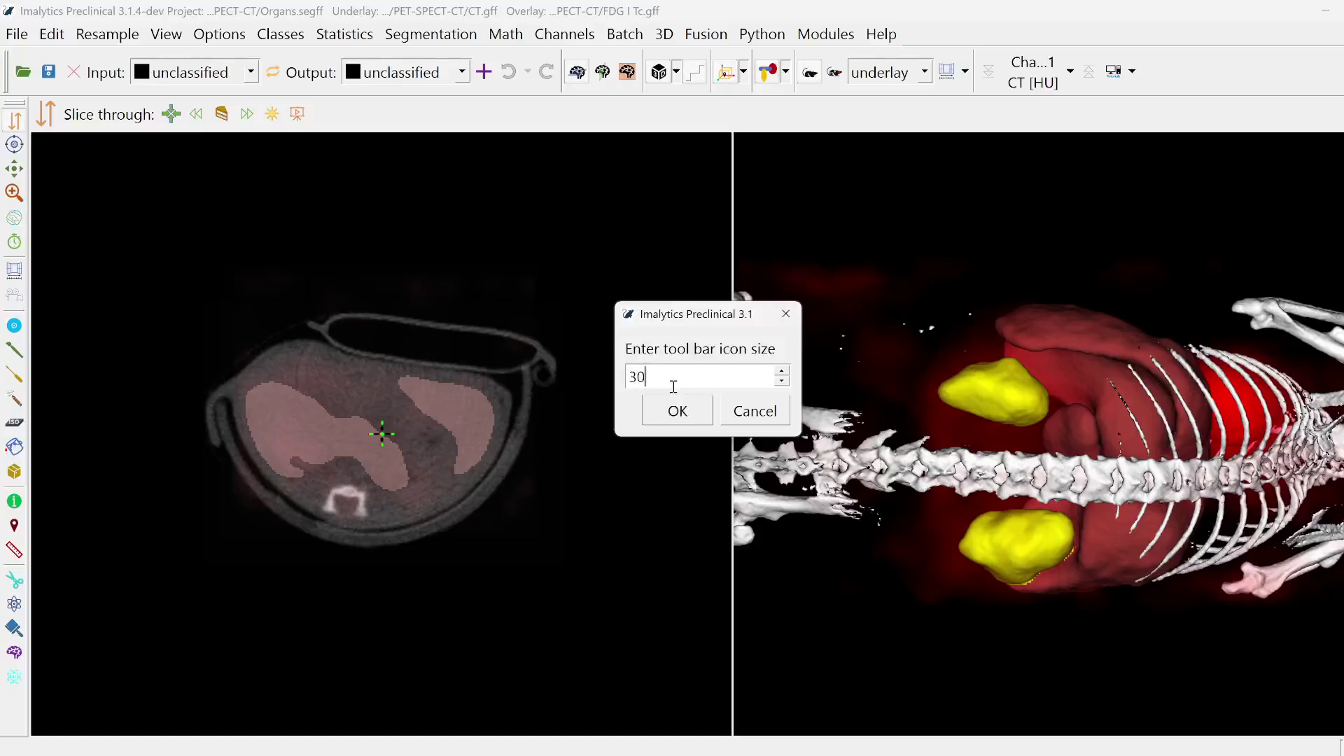
left_click(672, 417)
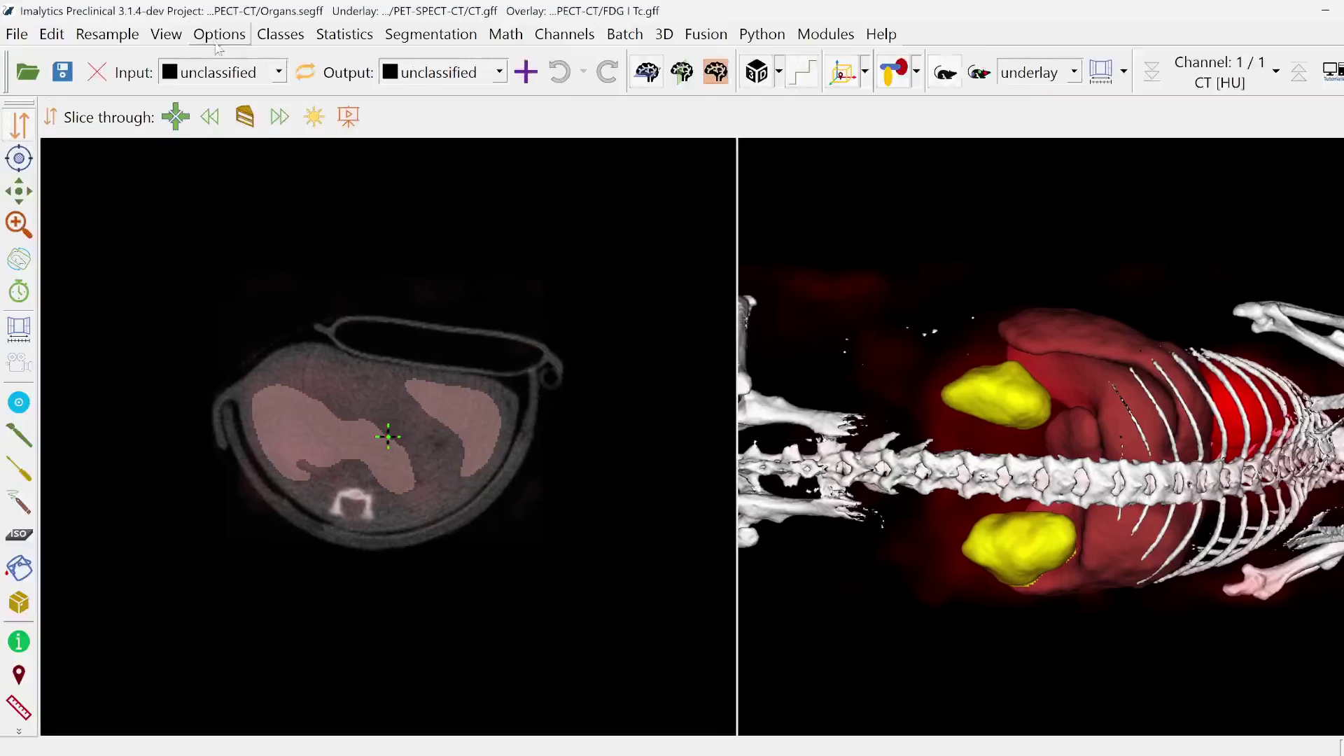
left_click(218, 42)
mouse_move(256, 116)
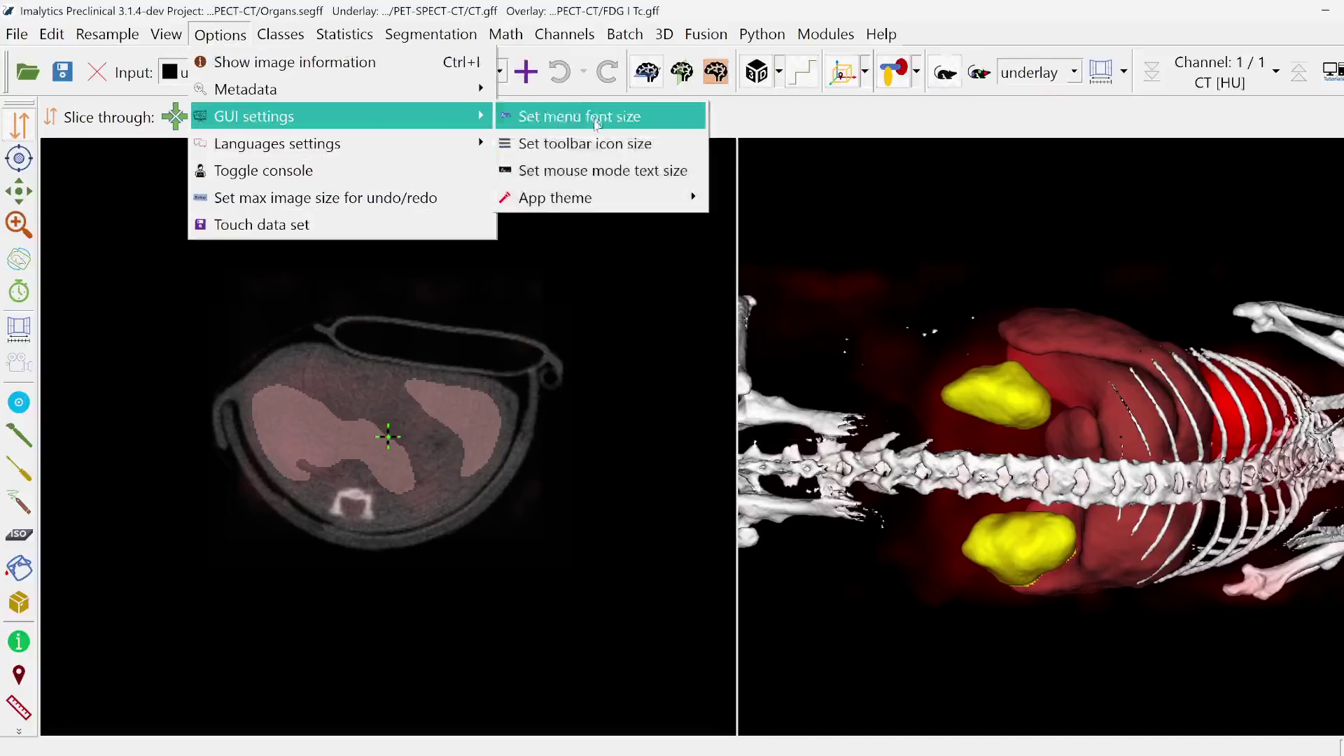
left_click(601, 171)
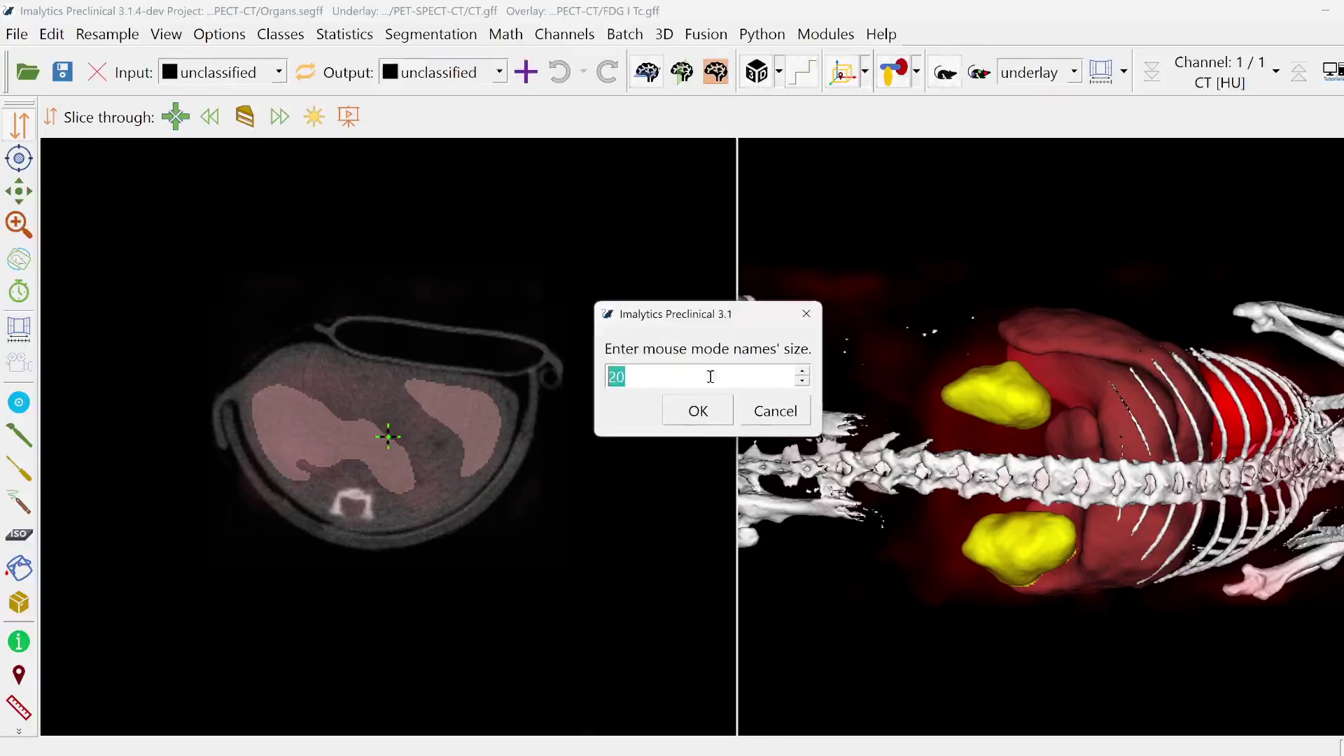
left_click(806, 314)
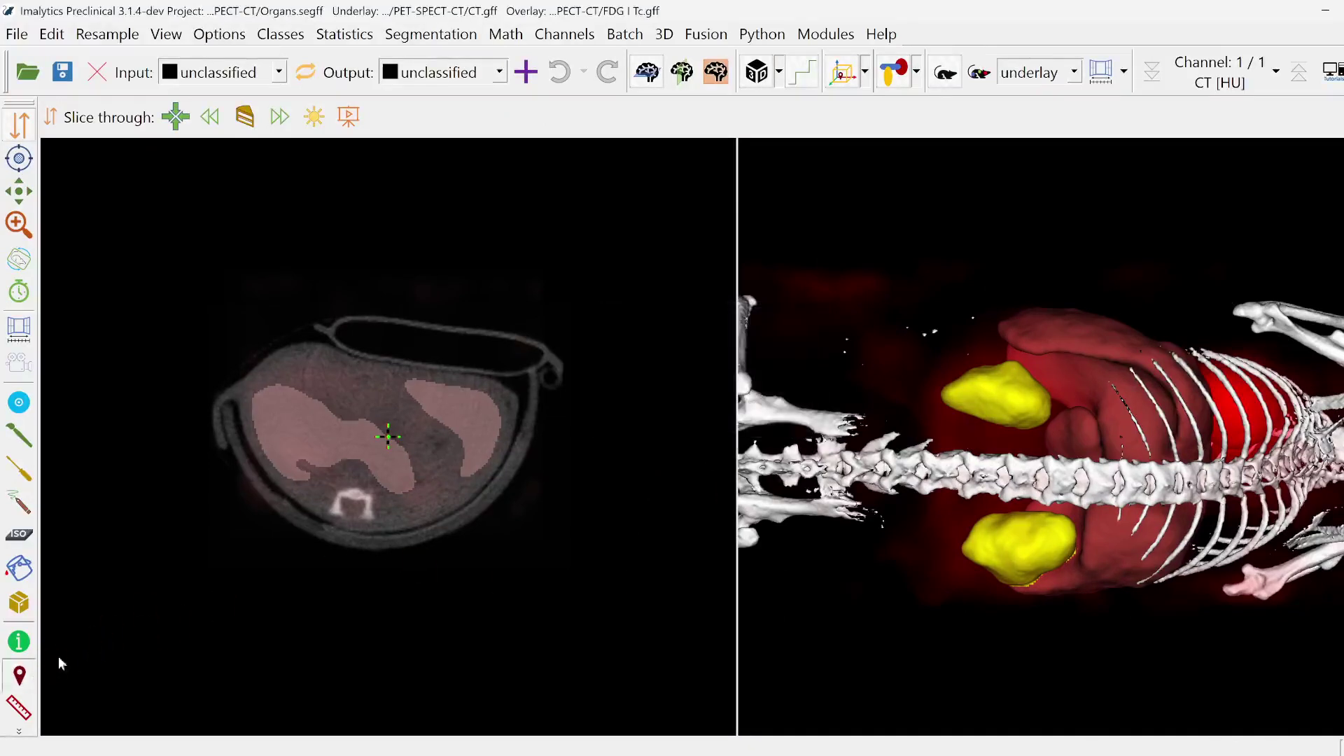
Step: Place two markers with their default names in the axial slice, one above the liver and one beside the organ on the opposite side
left_click(19, 676)
left_click(309, 384)
left_click(665, 414)
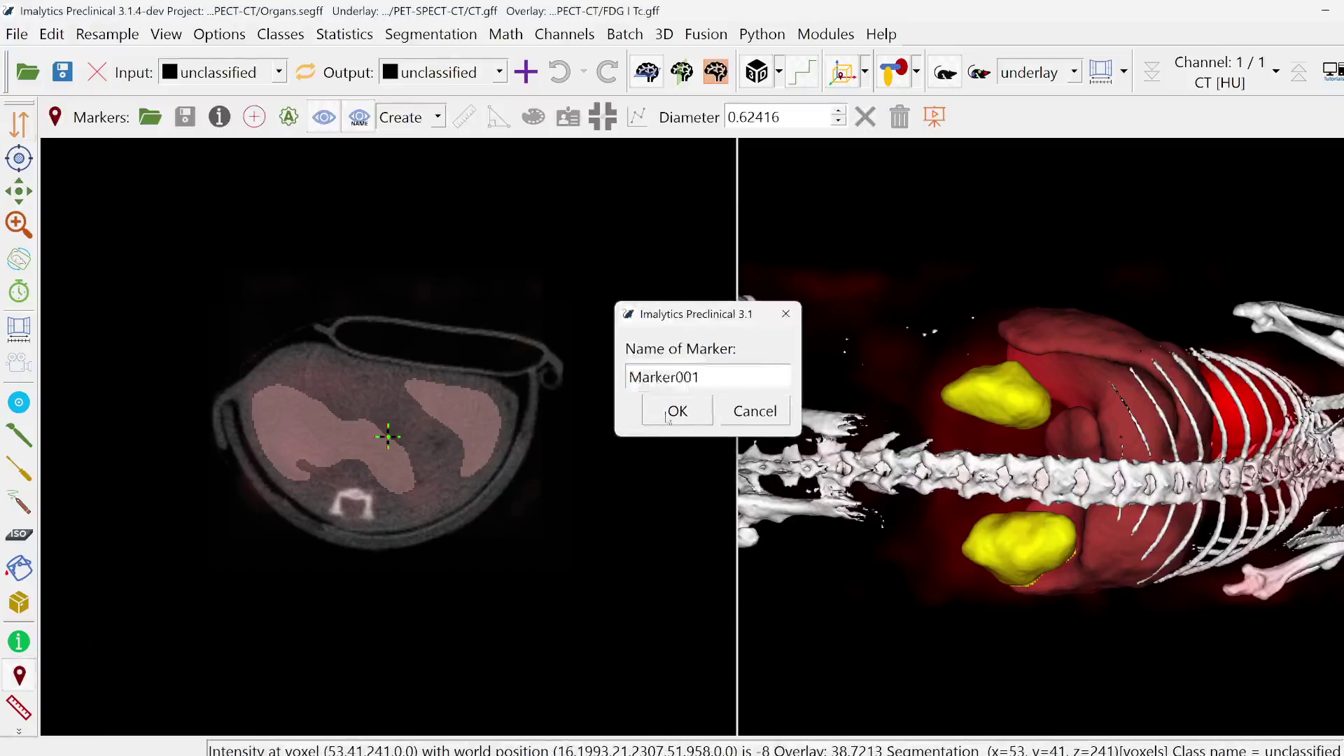
left_click(454, 458)
left_click(672, 410)
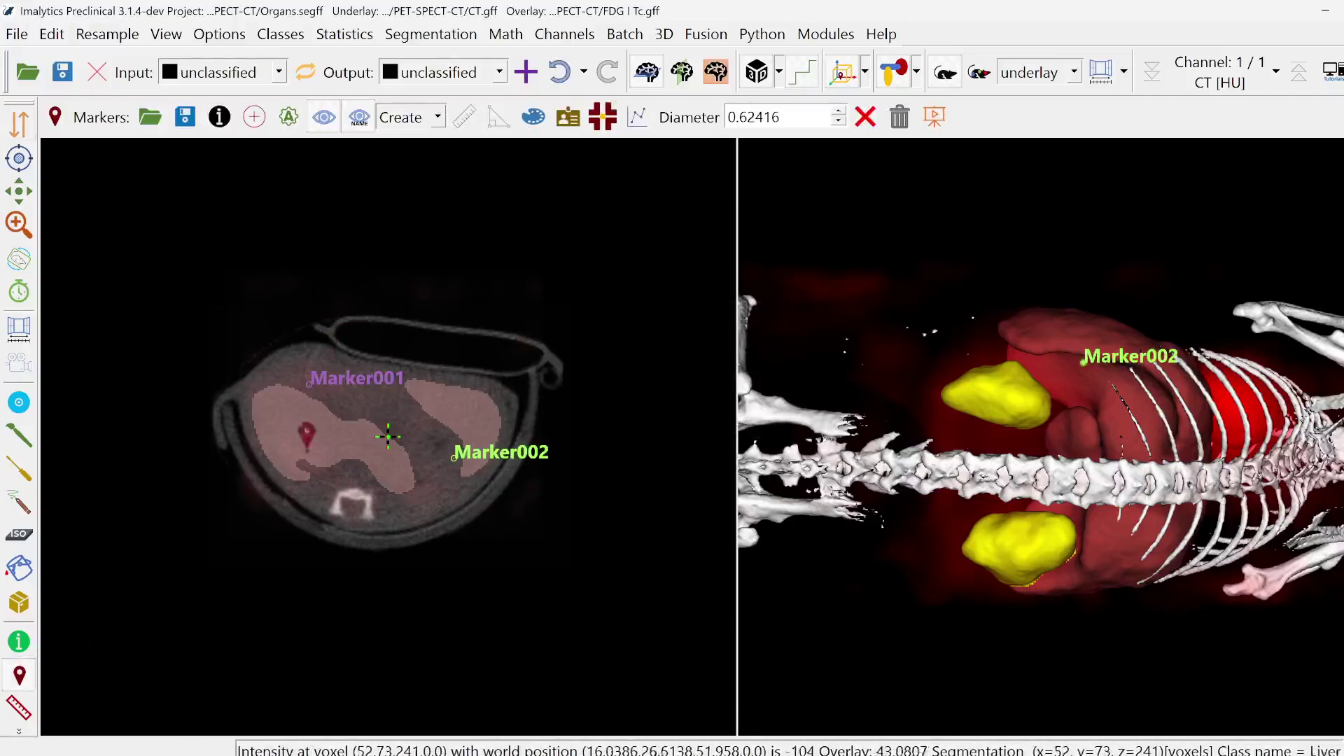
left_click(44, 719)
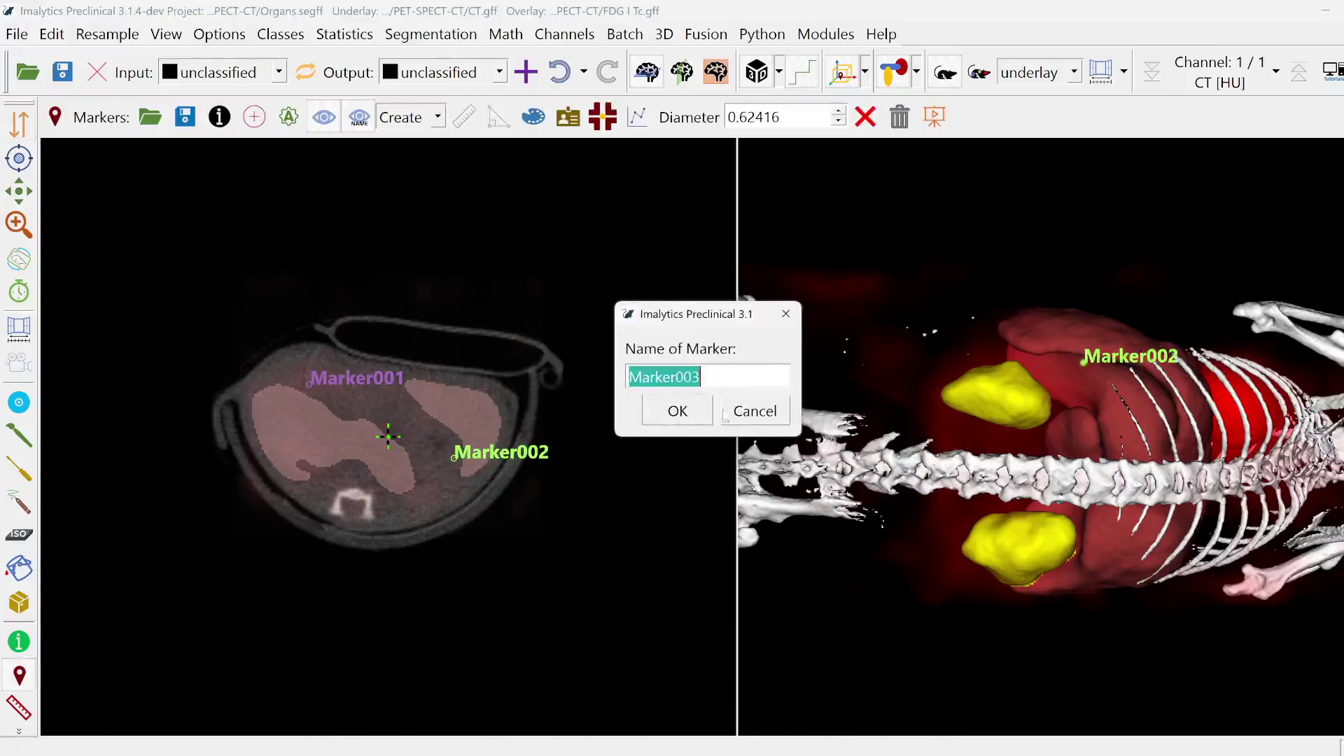
left_click(727, 413)
Step: Measure a slanted distance from the liver to just past its far edge in the axial slice and save it under the default name
left_click(31, 710)
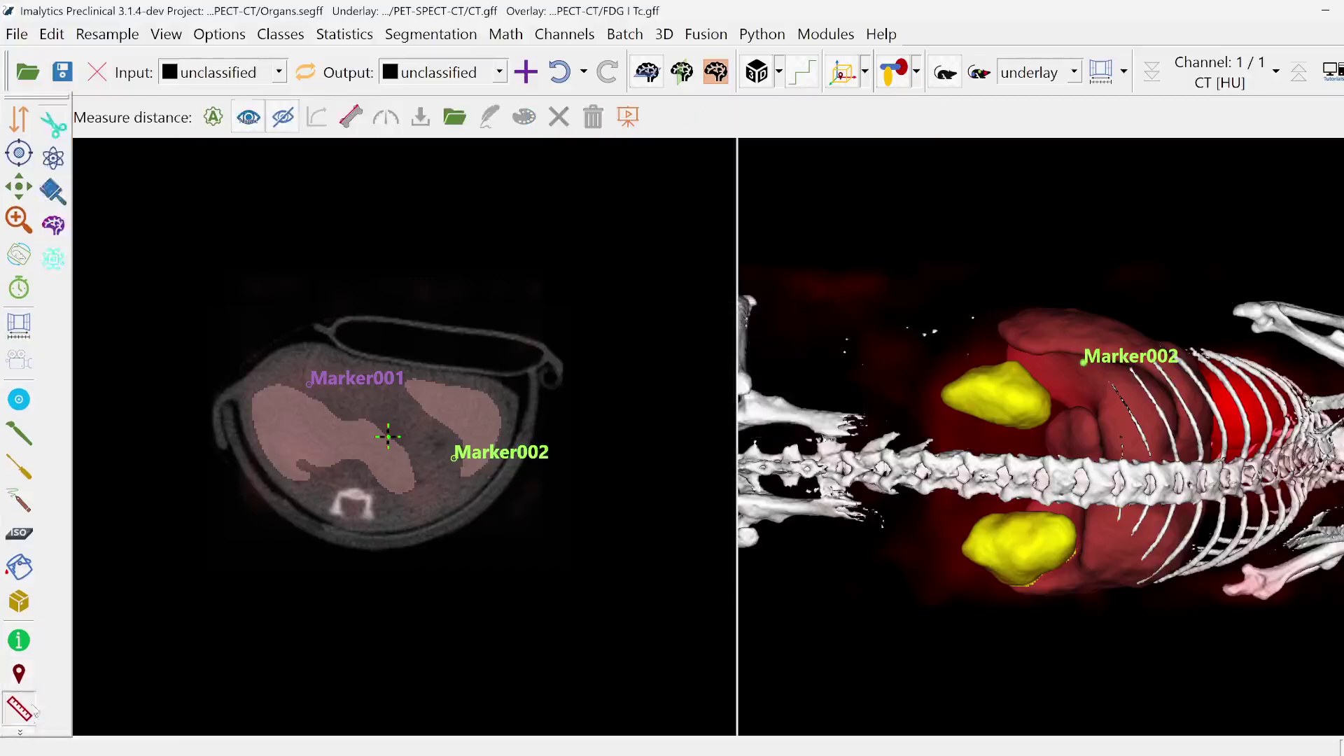
left_click_drag(297, 449, 413, 483)
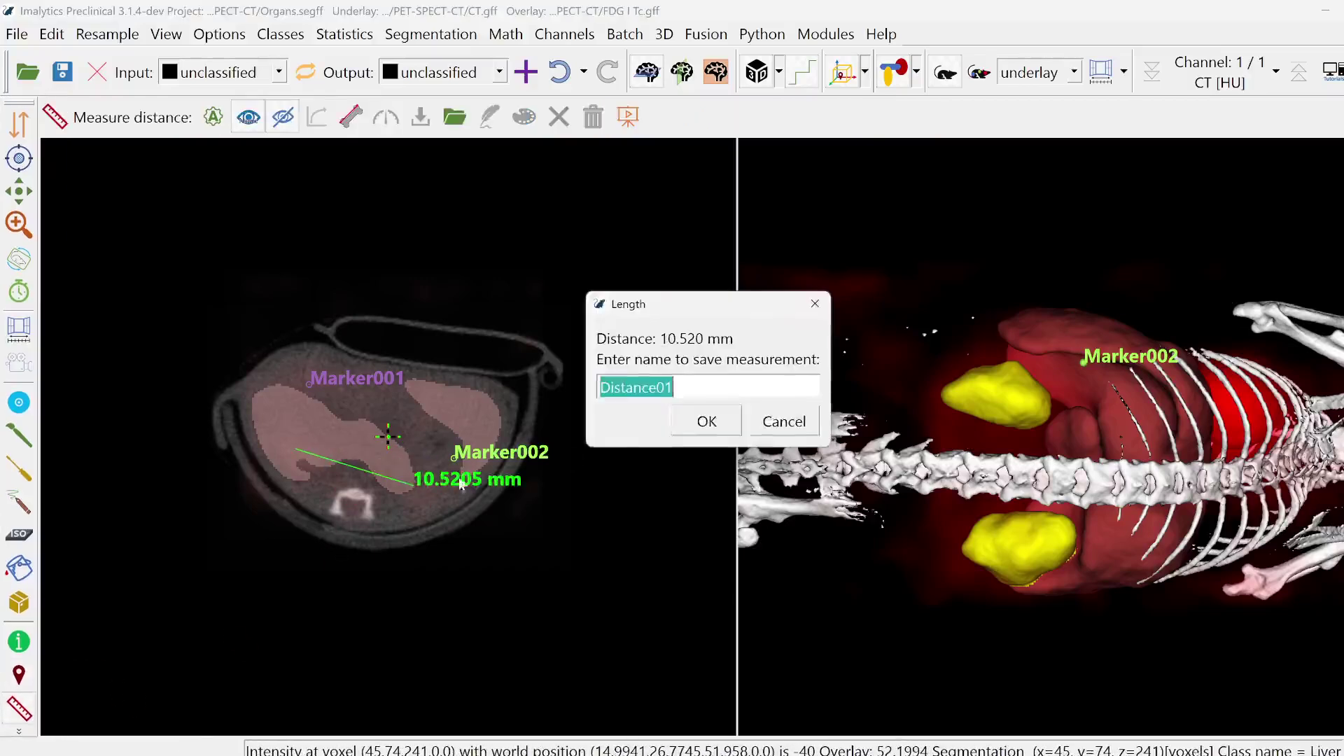
left_click(708, 421)
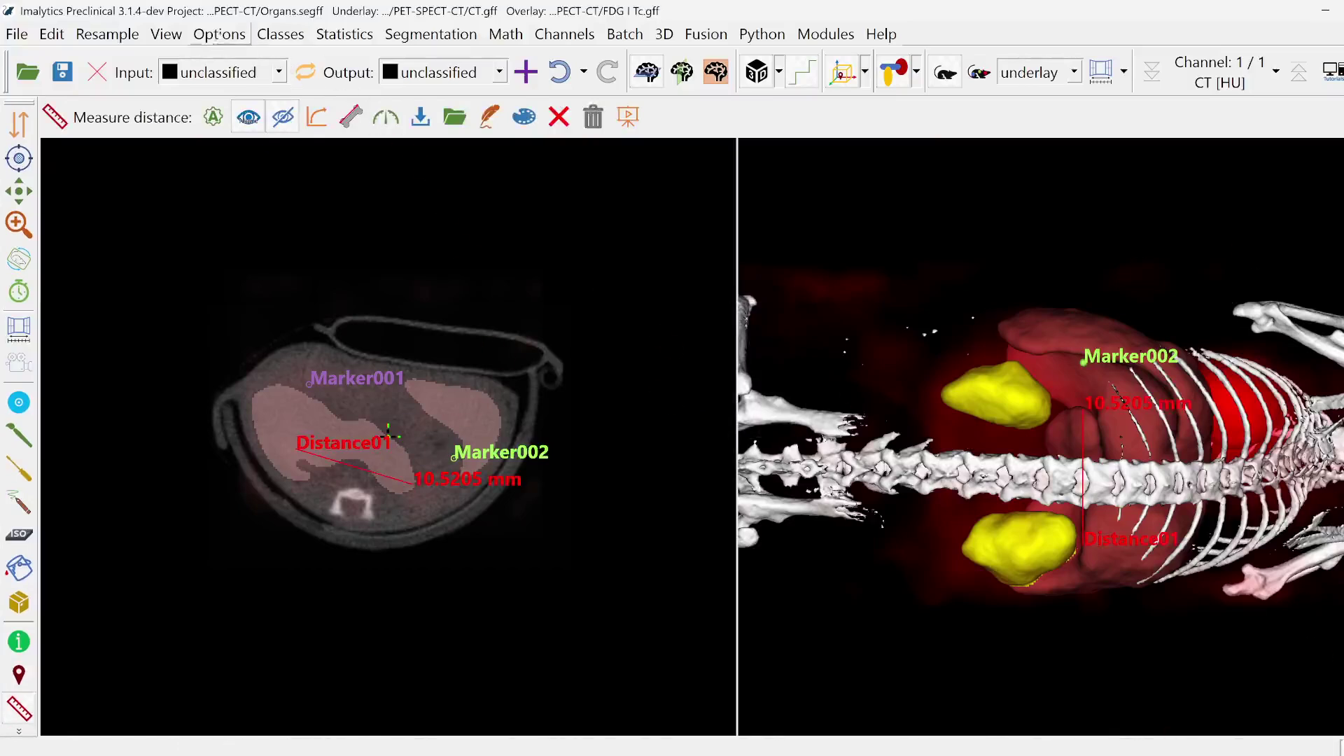
Step: Enlarge the mouse mode text size for the marker and measurement labels to 30
left_click(257, 35)
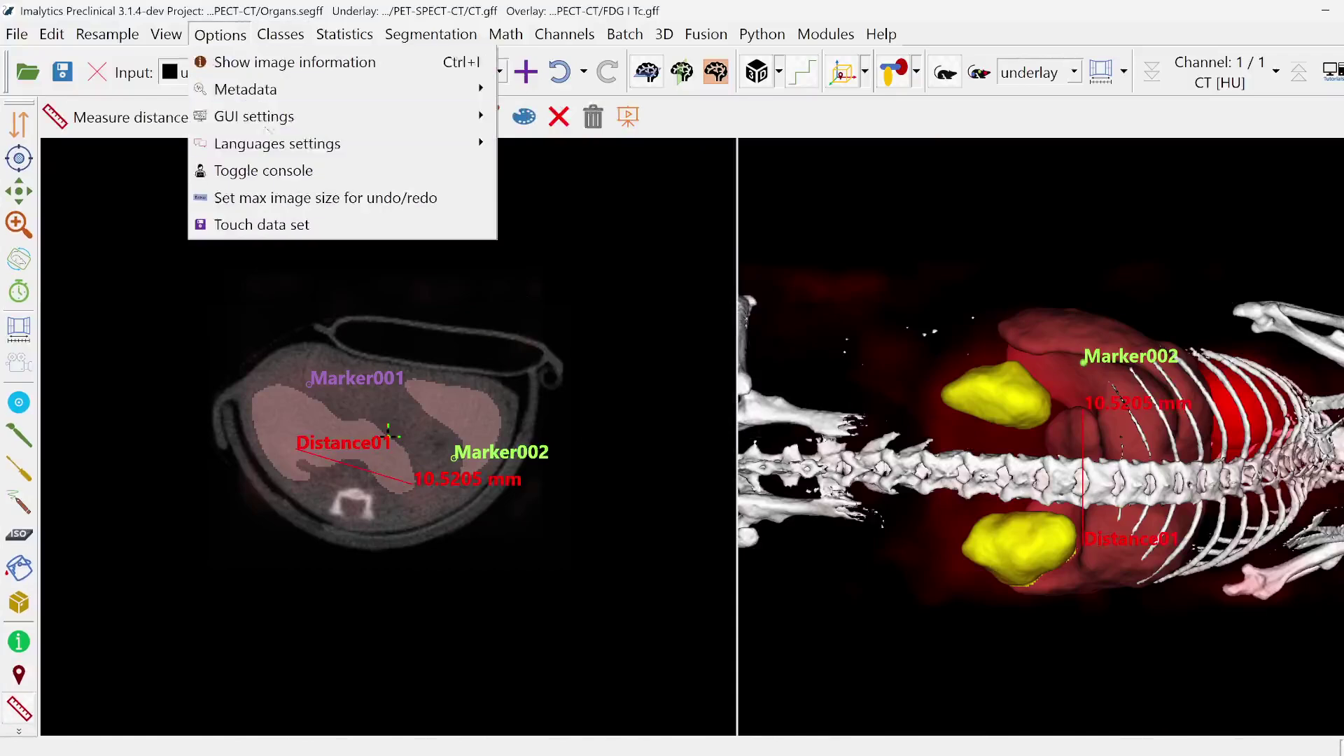
mouse_move(420, 116)
left_click(570, 171)
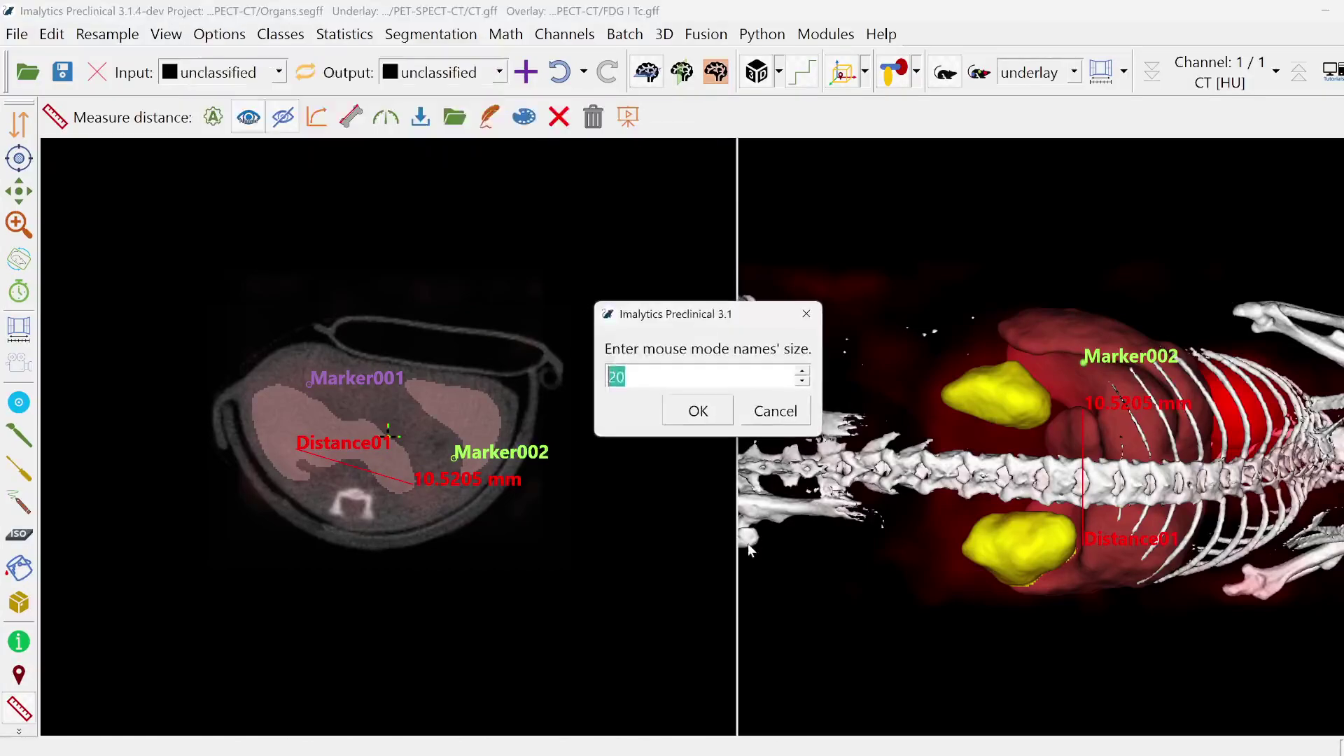
type("30")
key("Return")
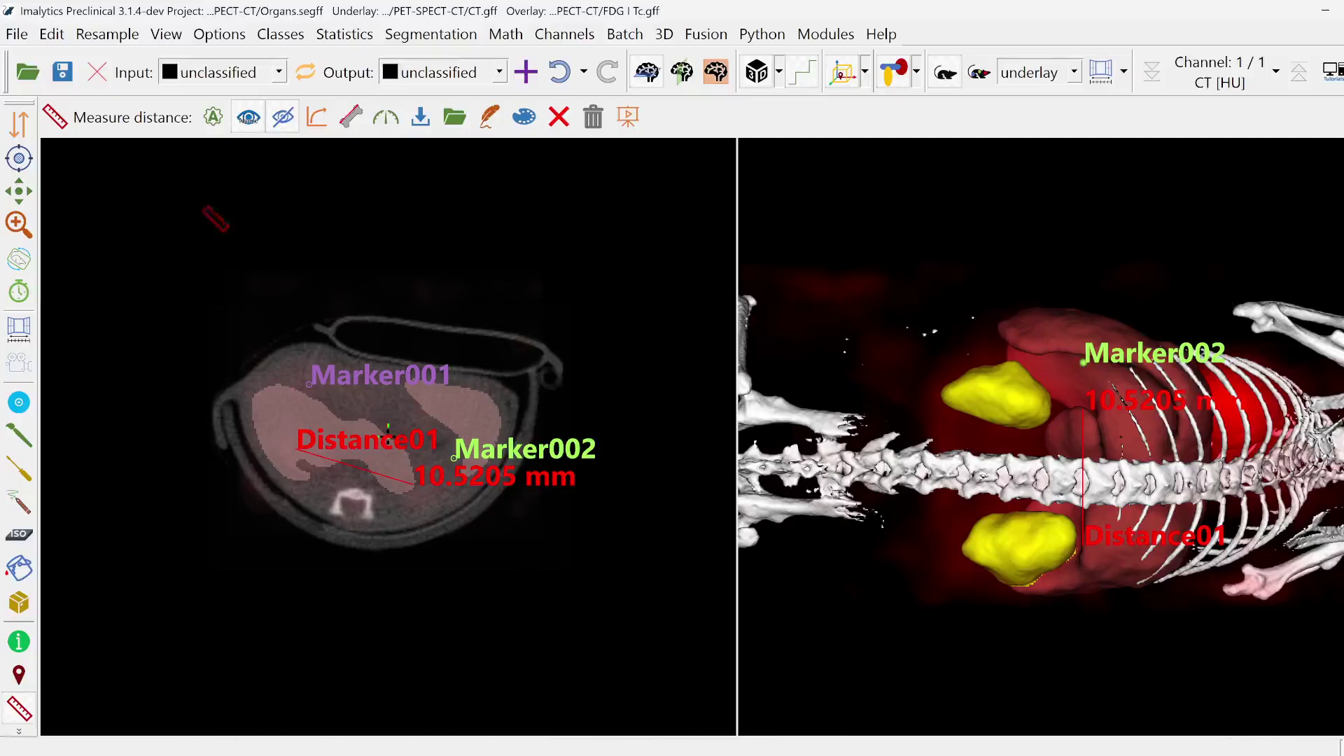
Step: Set the mouse mode text size for the marker and measurement labels to 20
left_click(225, 36)
mouse_move(392, 116)
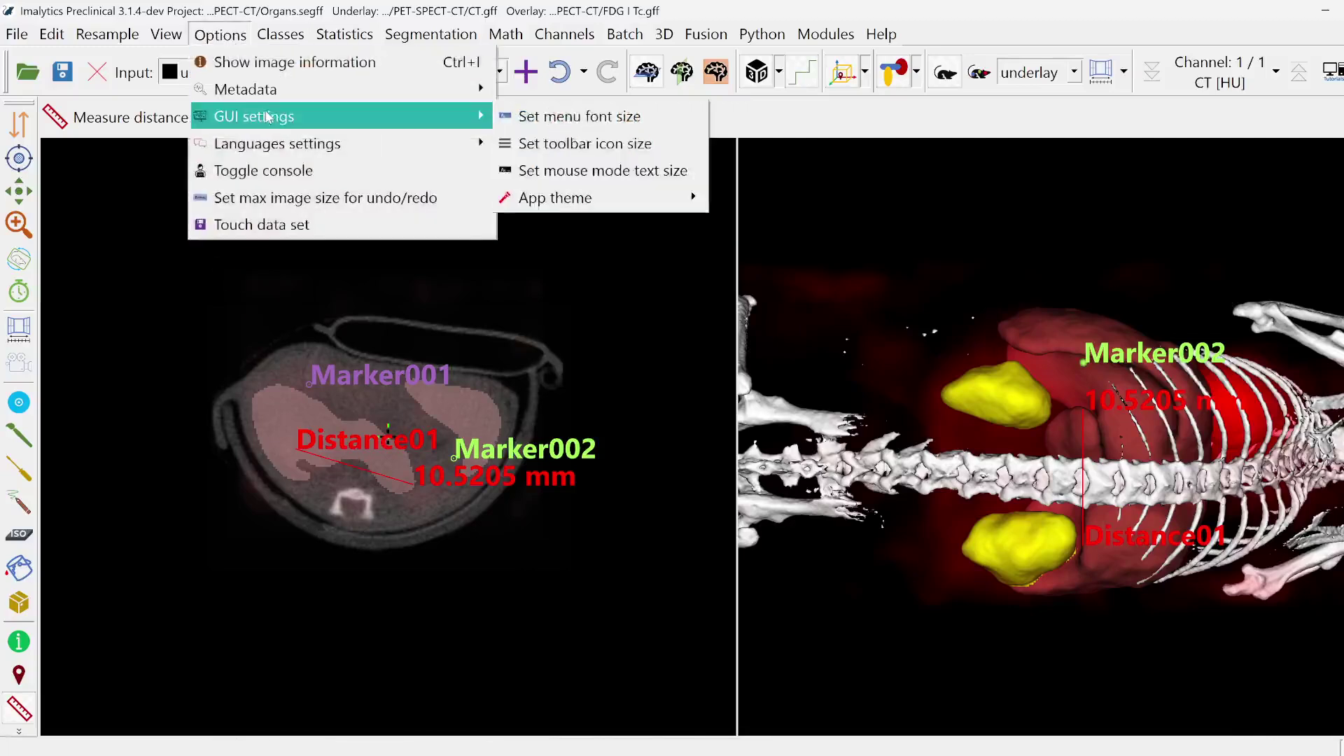
left_click(595, 168)
type("20")
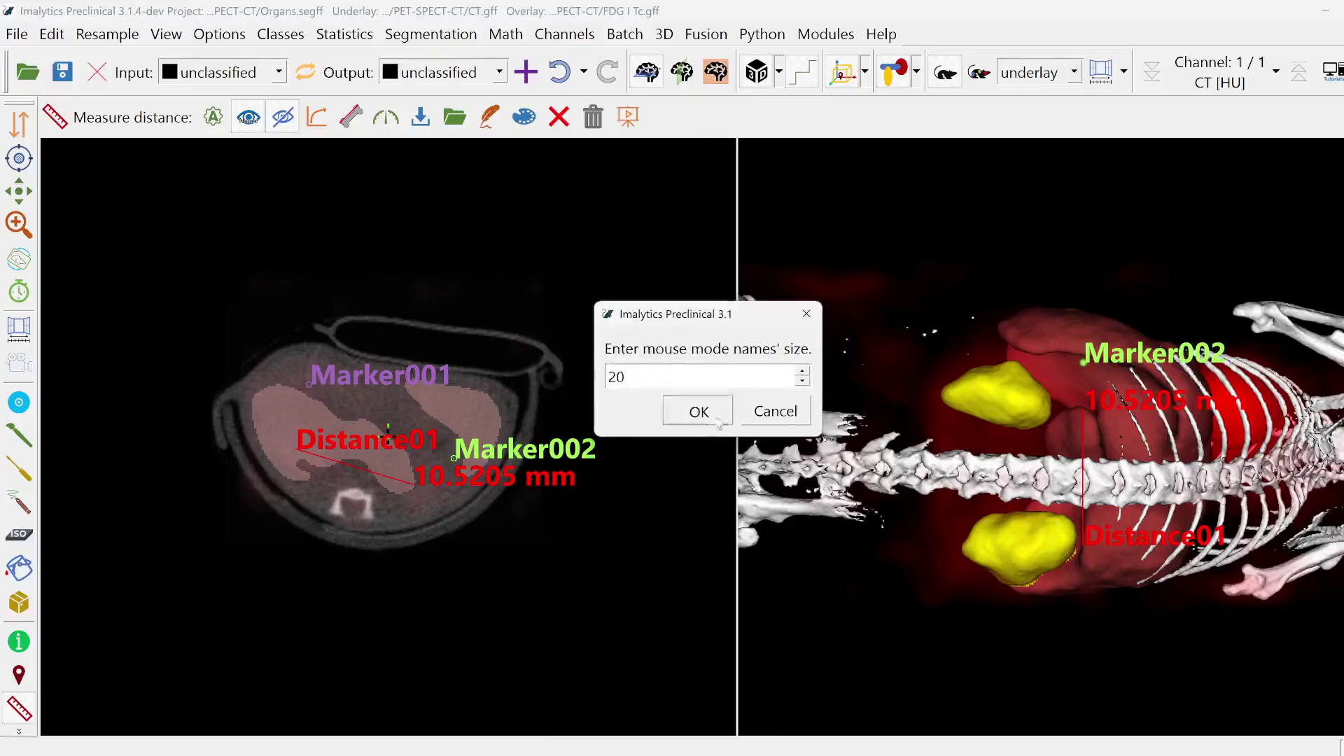
left_click(700, 414)
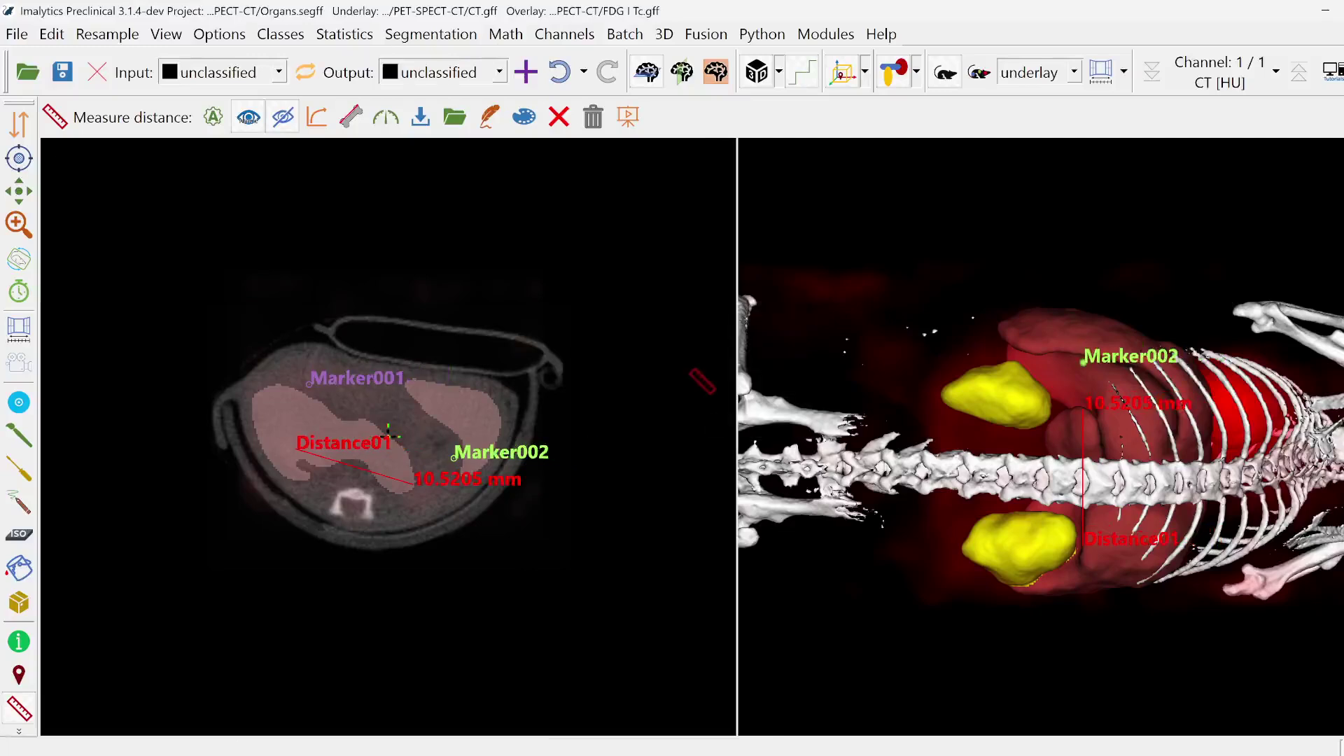
Step: Switch the app theme in the GUI settings to a dark theme
left_click(280, 33)
mouse_move(223, 44)
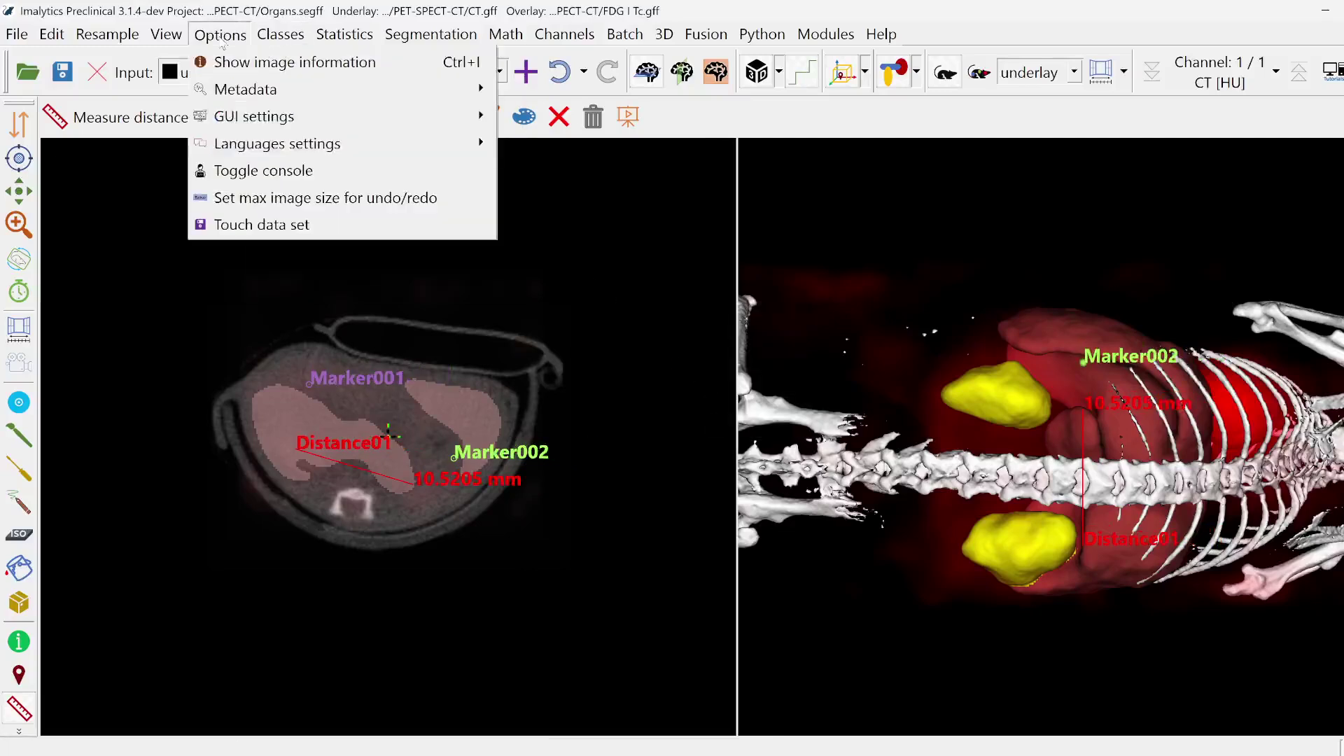
mouse_move(420, 116)
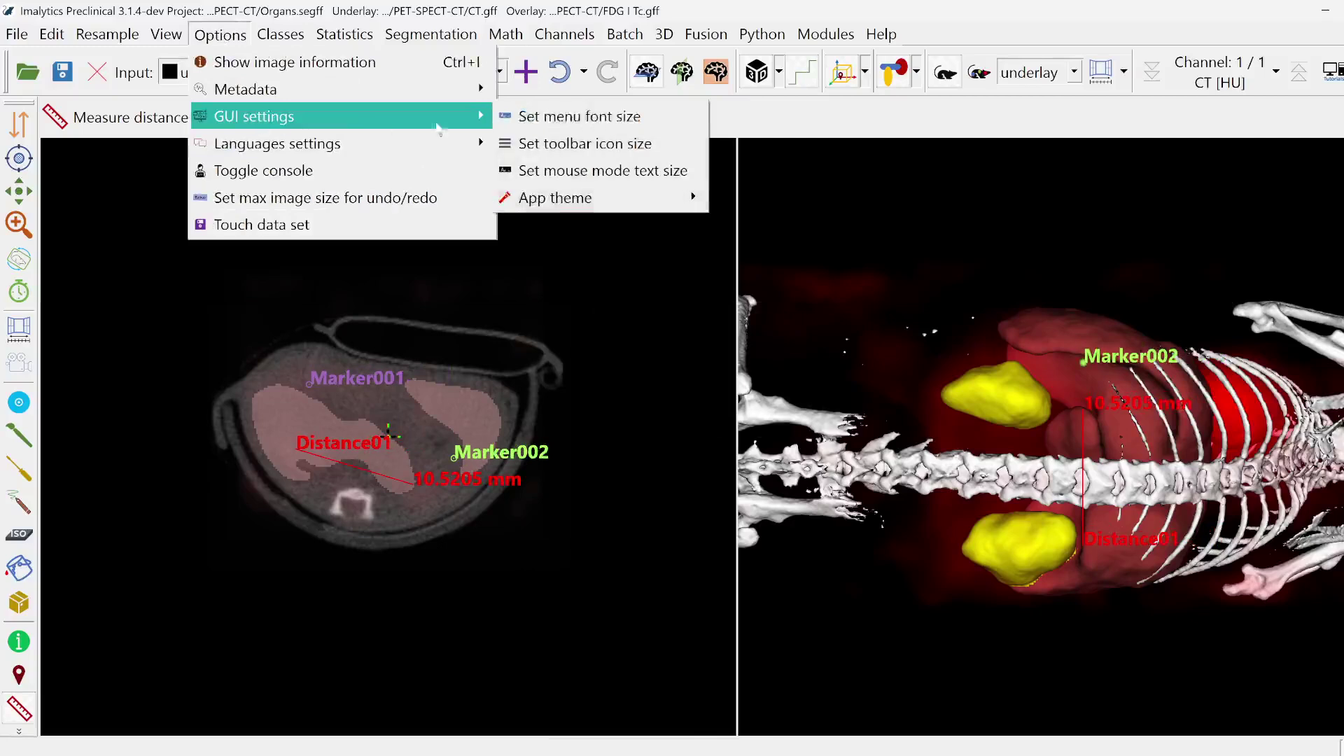
mouse_move(565, 201)
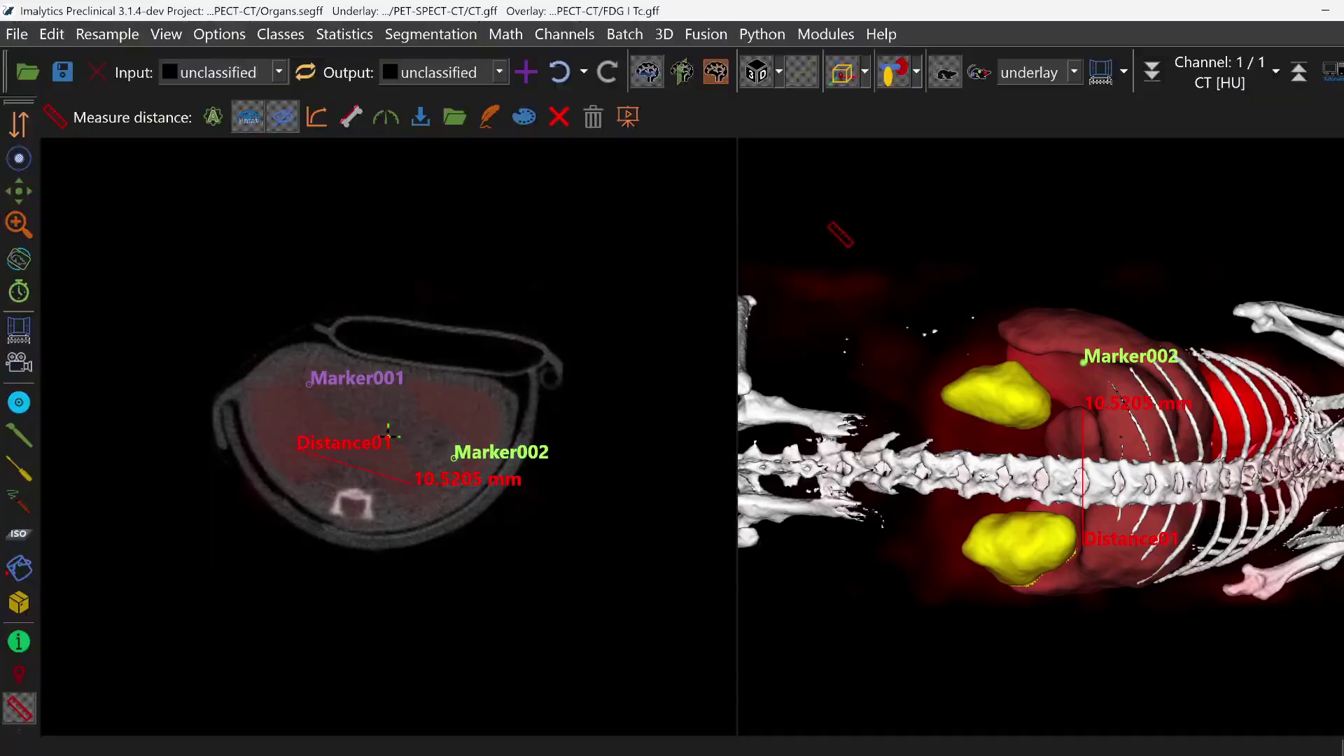
left_click(829, 231)
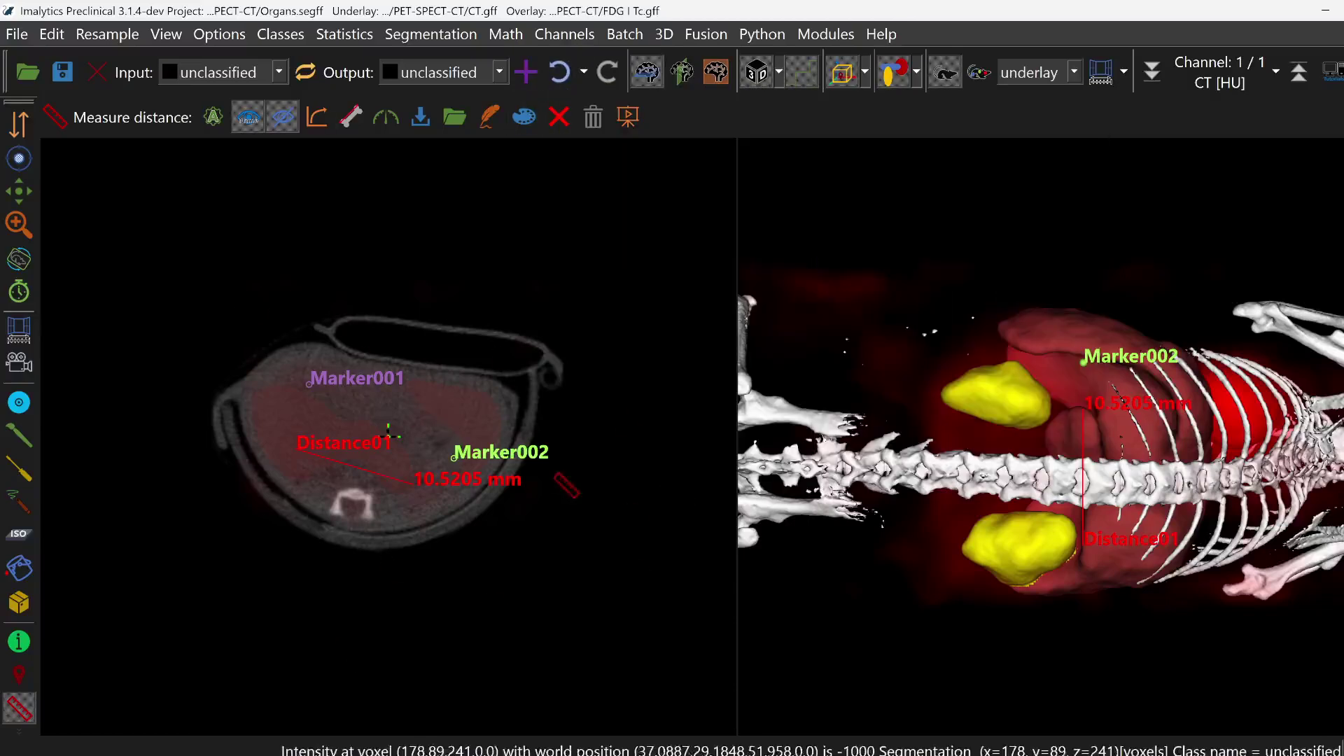
Step: Undo the distance measurement and both markers, and redo all three
left_click(559, 73)
left_click(560, 73)
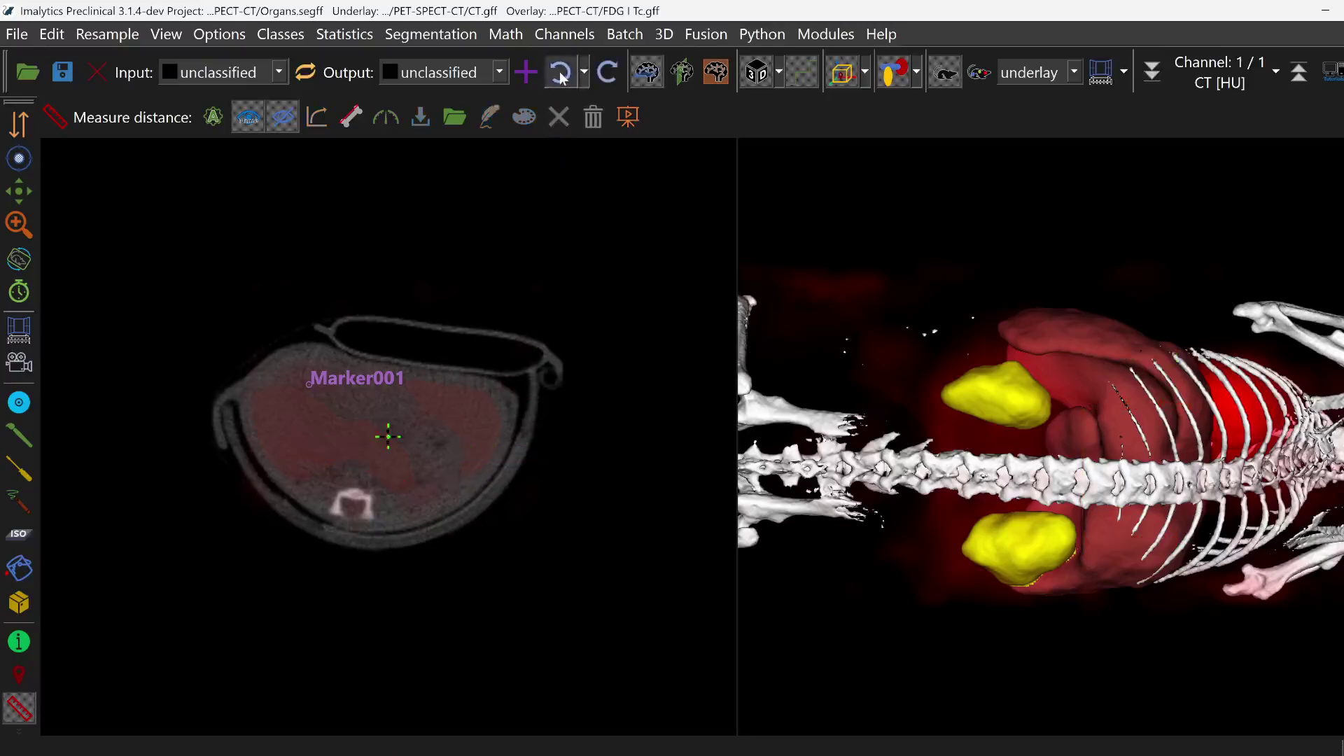
left_click(560, 73)
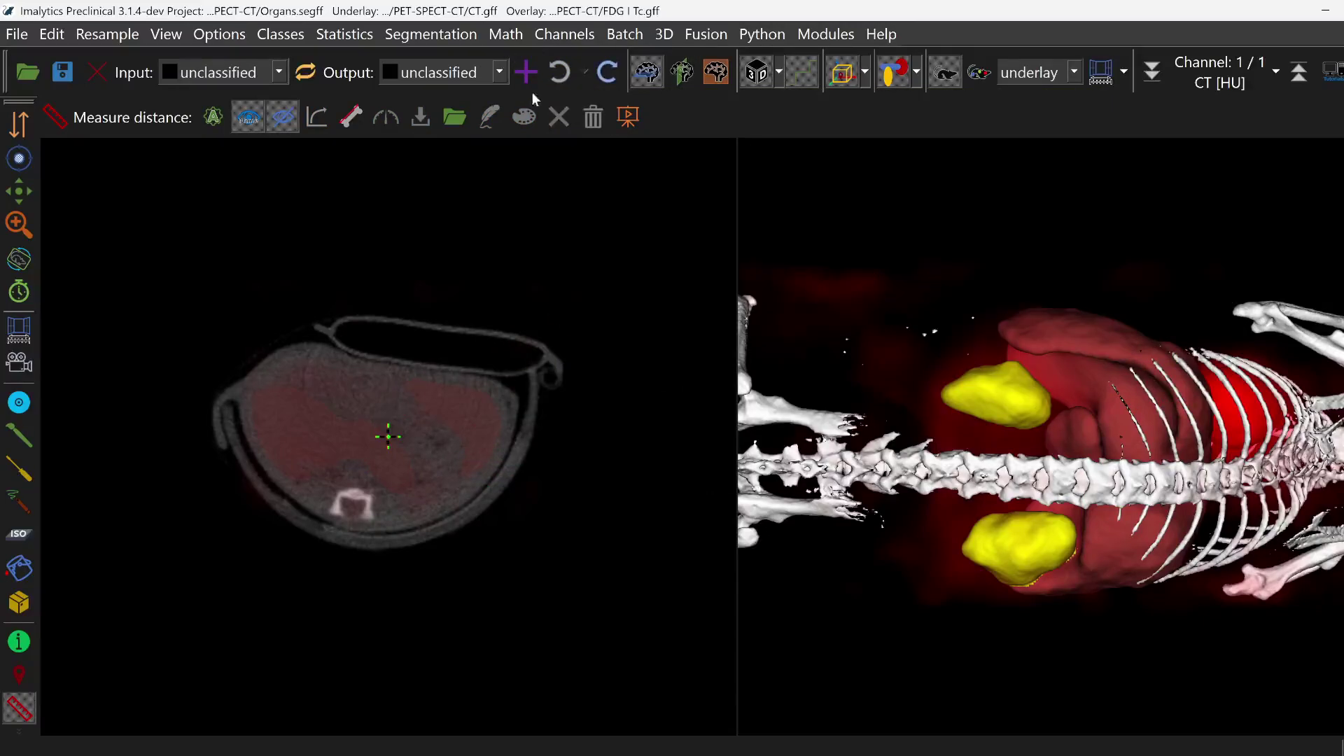
left_click(605, 74)
left_click(607, 74)
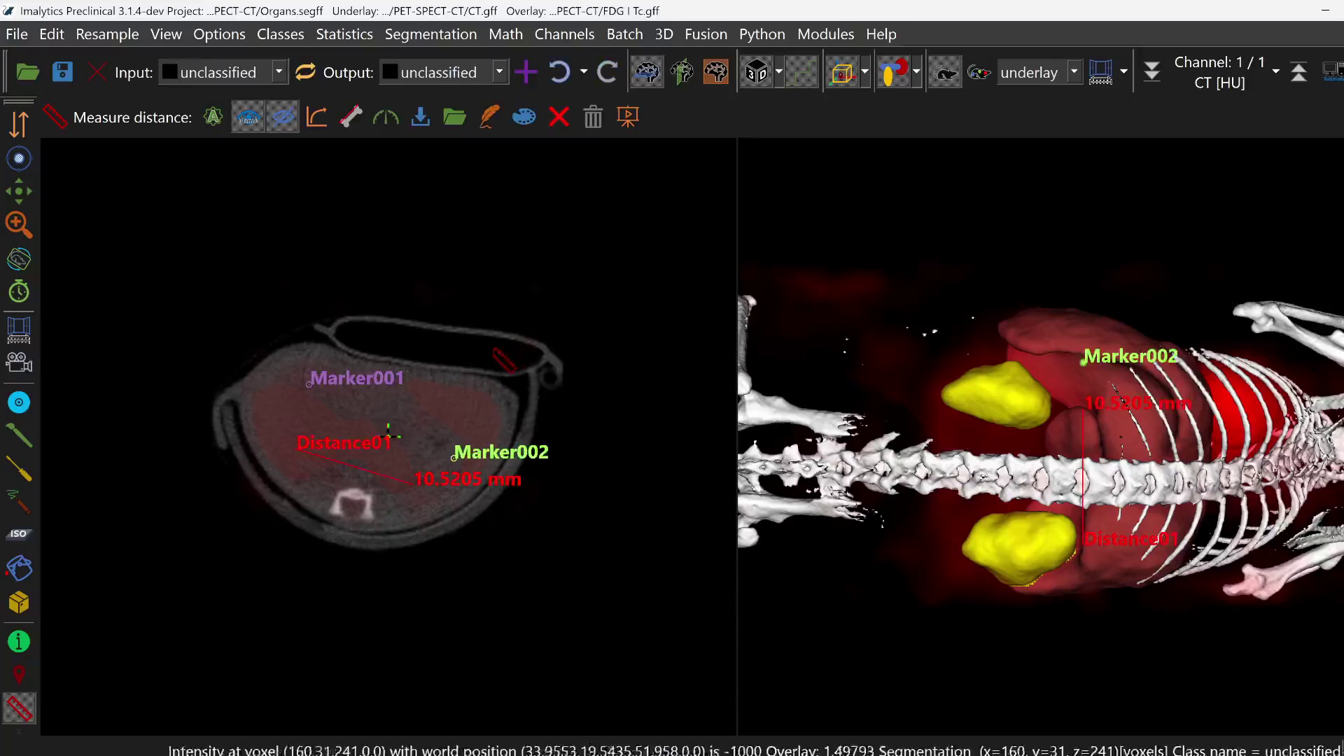